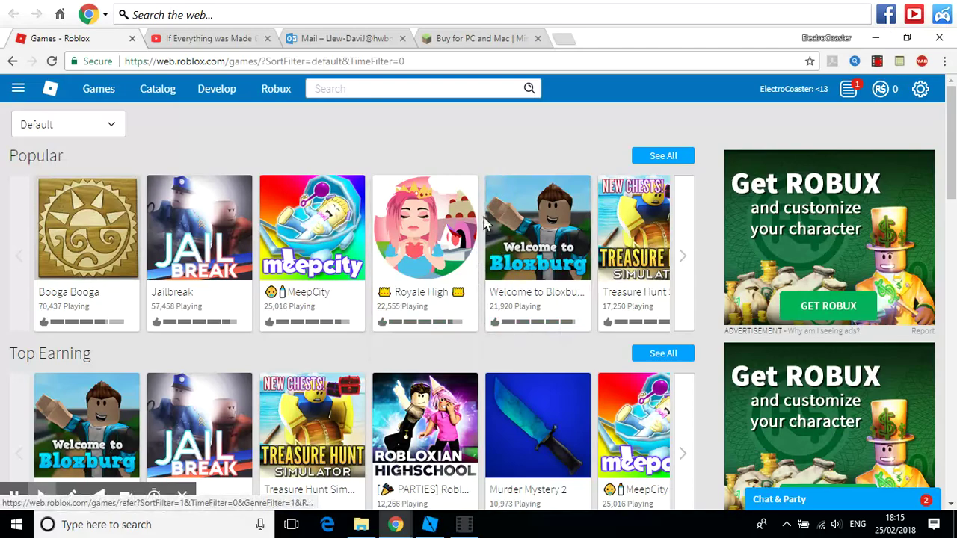
# Switch to Roblox Studio with the MJ Tycoon! R.I.P. MJ place open.
pyautogui.click(431, 139)
pyautogui.click(496, 129)
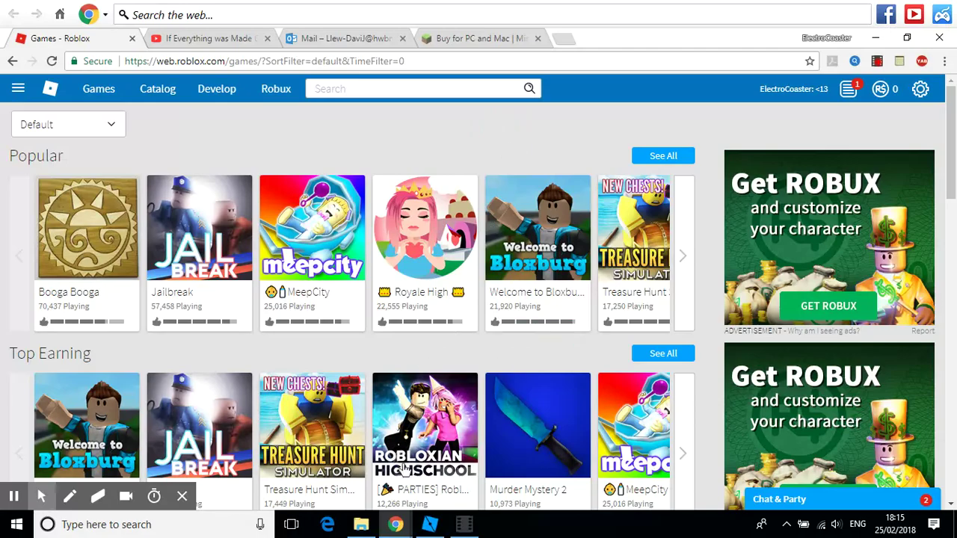
pyautogui.click(442, 533)
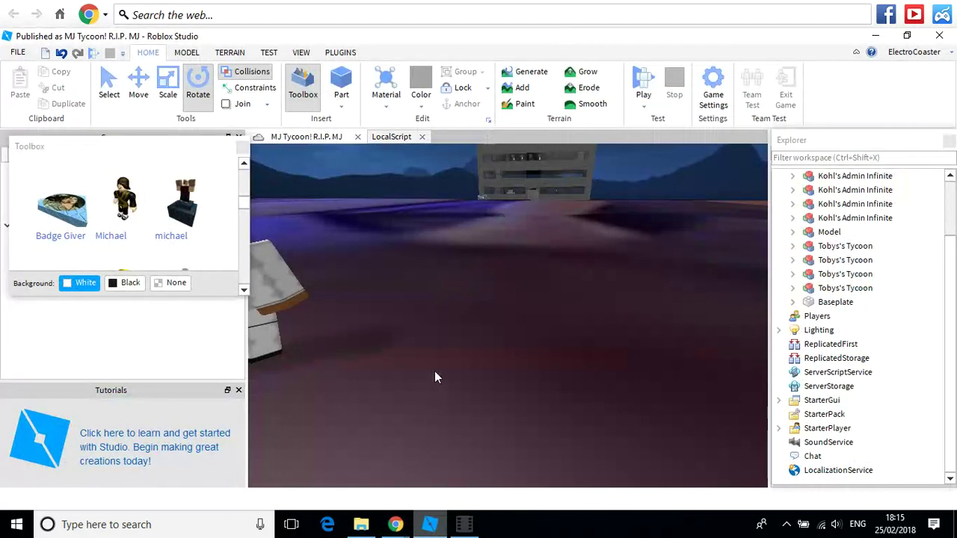
pyautogui.moveTo(435, 371); pyautogui.dragTo(428, 372, button='right')
pyautogui.press('a')
pyautogui.press('s')
pyautogui.scroll(5, 116, 243)
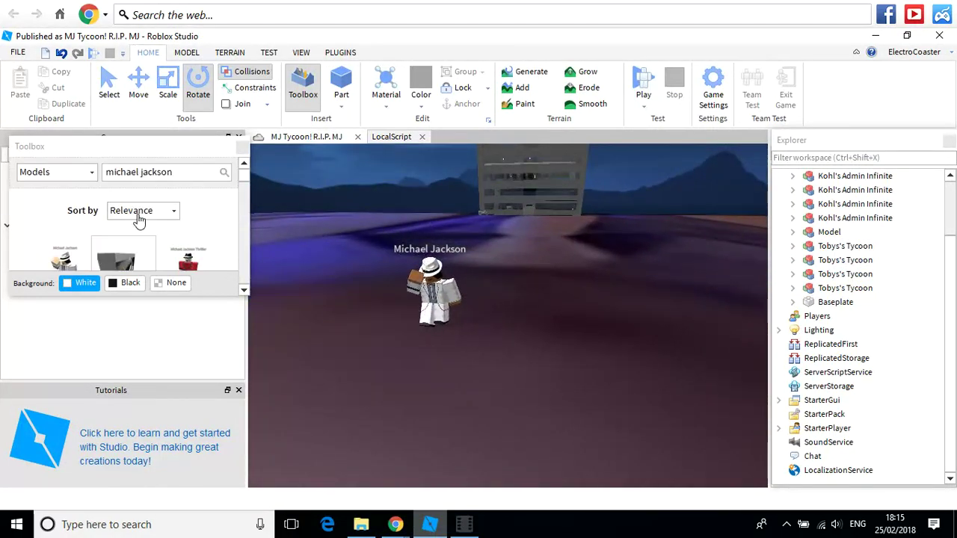
# Search the Toolbox models for "morph pad".
pyautogui.moveTo(192, 172); pyautogui.dragTo(80, 168)
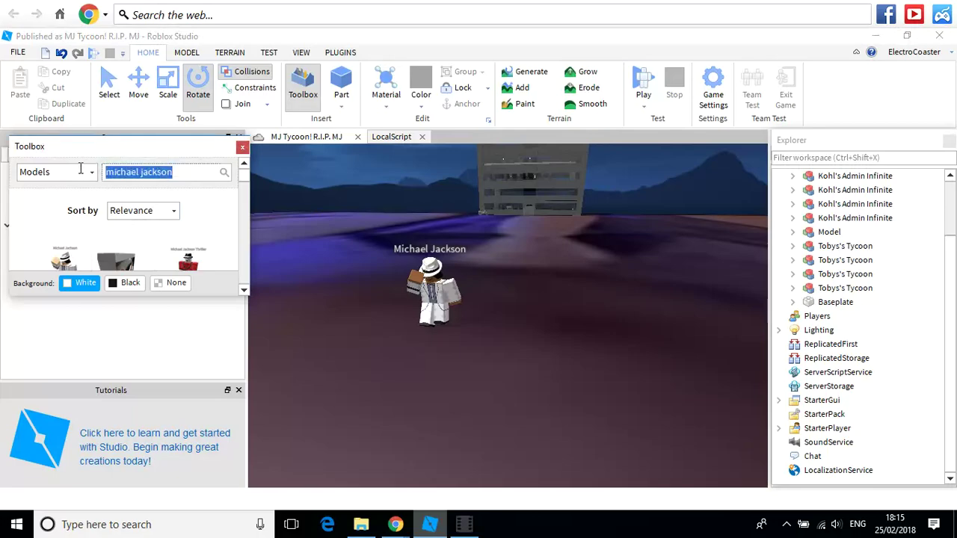
pyautogui.write('morph pad')
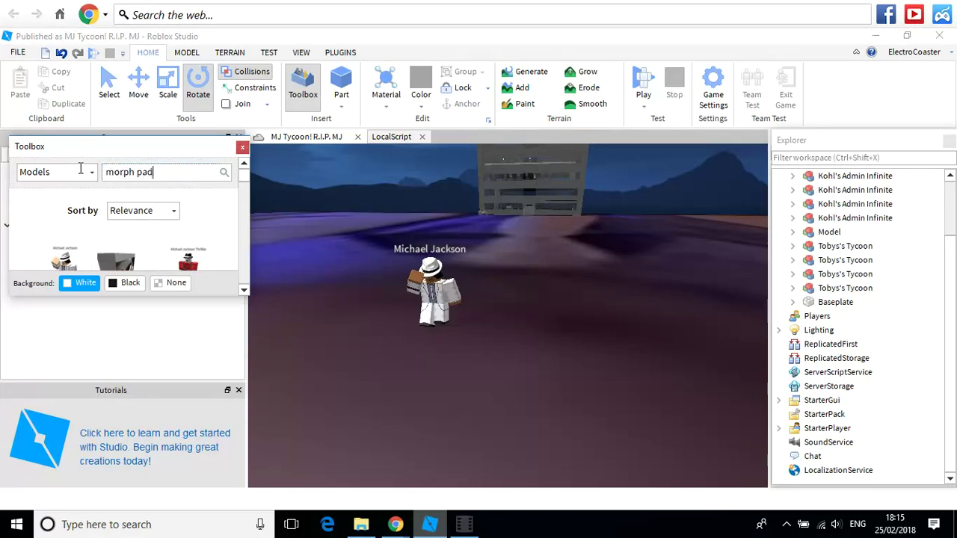
pyautogui.press('Return')
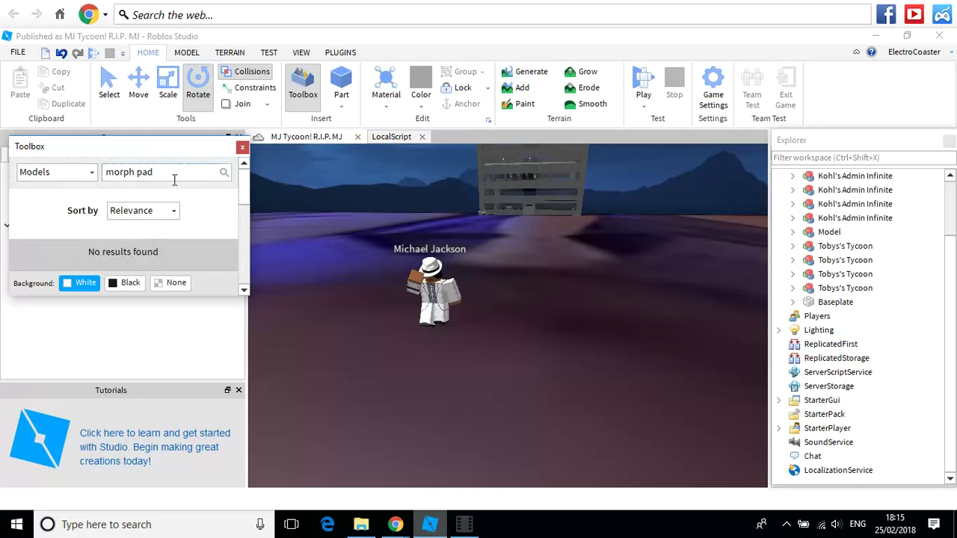
# Search the Toolbox models for "paper morph".
pyautogui.moveTo(169, 172); pyautogui.dragTo(60, 148)
pyautogui.write('paper morph')
pyautogui.click(85, 172)
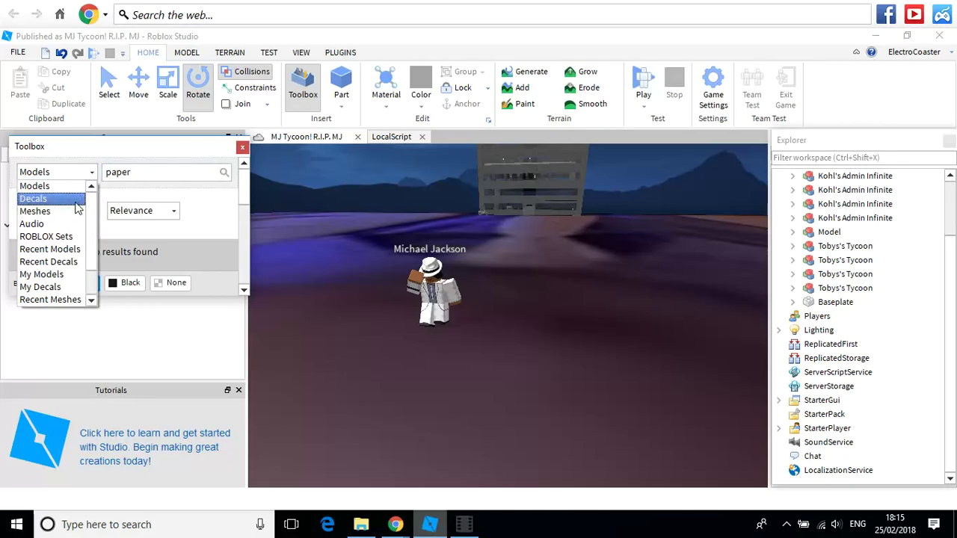
pyautogui.click(33, 199)
pyautogui.click(65, 173)
pyautogui.click(62, 186)
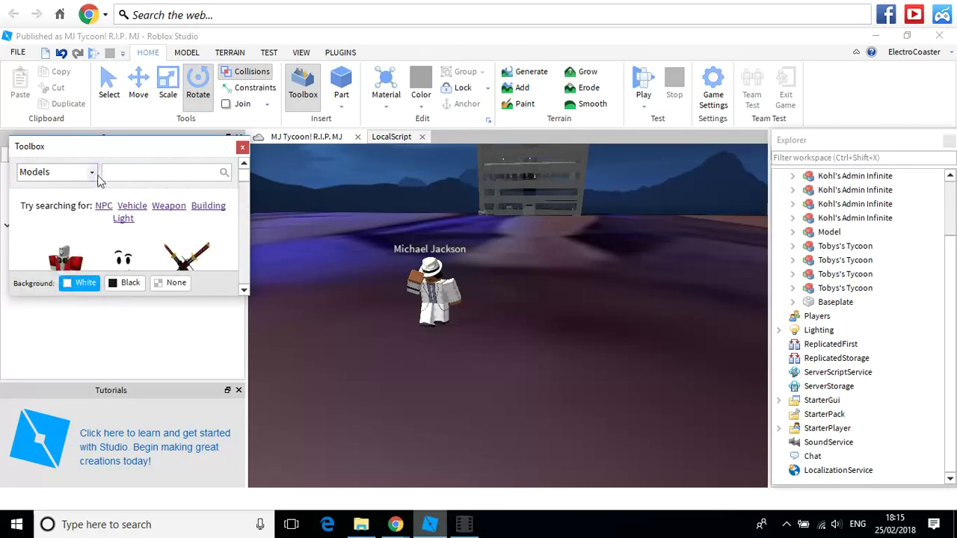
pyautogui.click(127, 174)
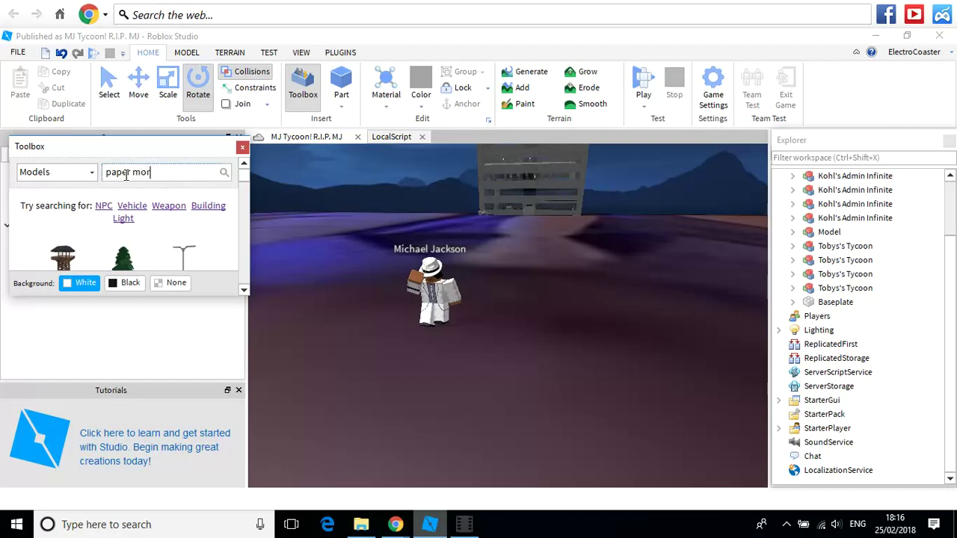
pyautogui.press('Return')
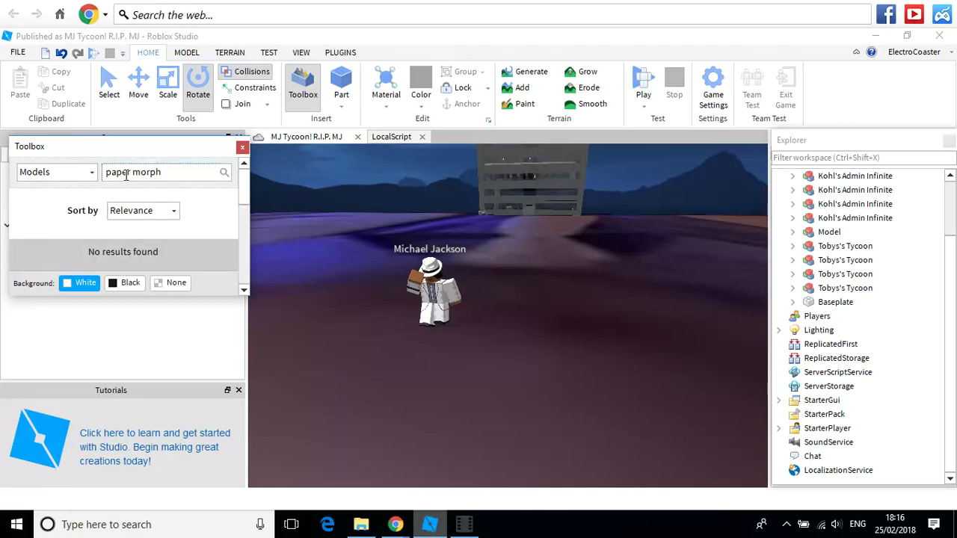
# Insert the Morph pad from the Toolbox's Recent Models and place it beside the white-suited Michael Jackson figure.
pyautogui.click(64, 173)
pyautogui.click(58, 242)
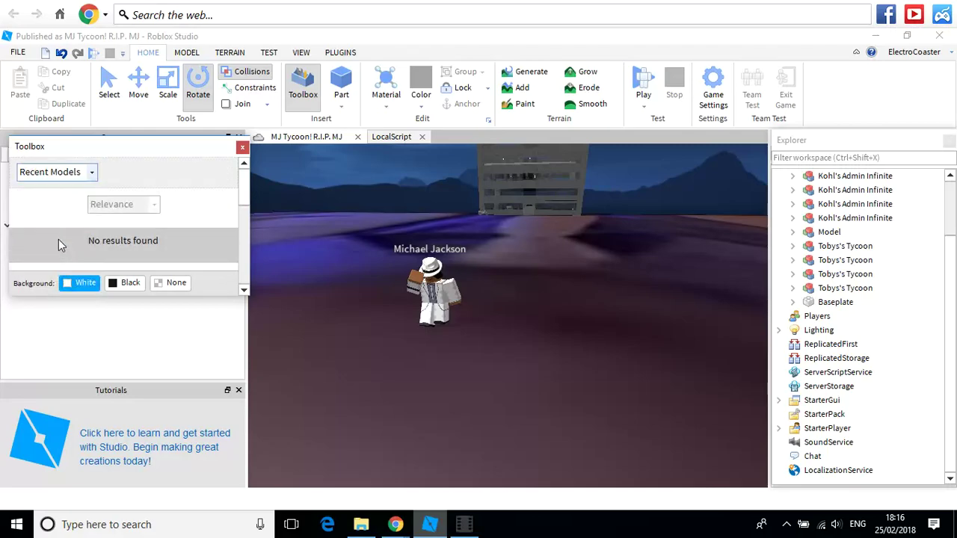
pyautogui.click(127, 224)
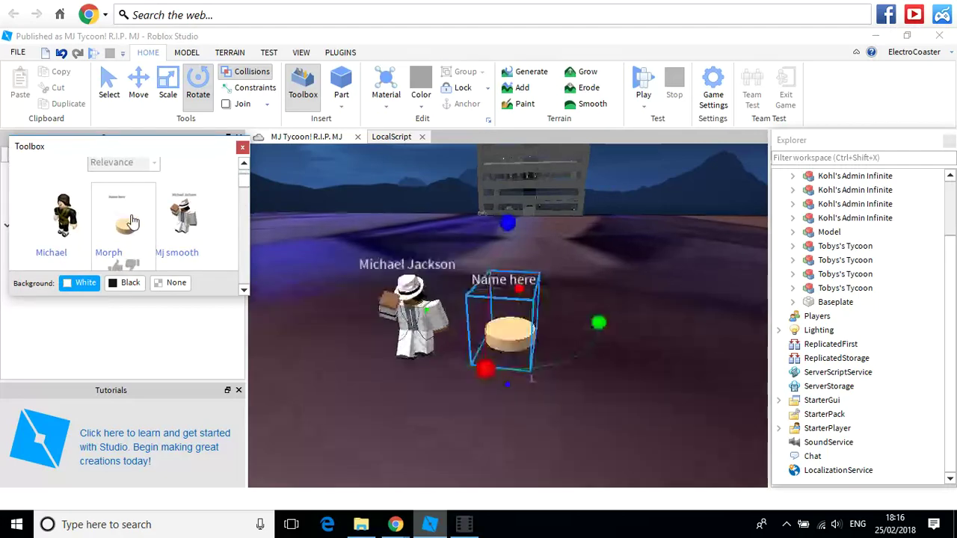
pyautogui.moveTo(589, 288); pyautogui.dragTo(596, 276, button='right')
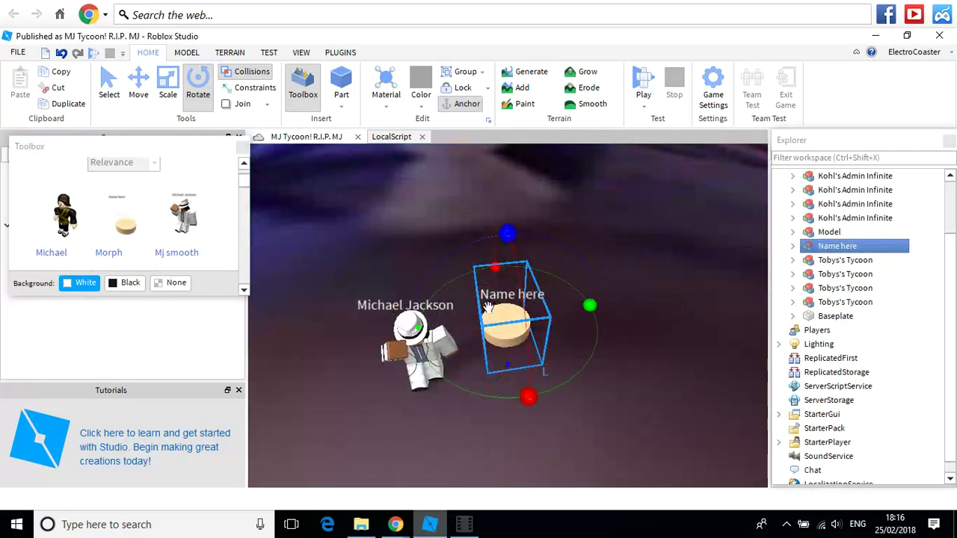
pyautogui.moveTo(492, 316); pyautogui.dragTo(504, 352)
pyautogui.click(586, 271)
# Rename the inserted pad model "Name here" to Morph.
pyautogui.moveTo(586, 274); pyautogui.dragTo(585, 269, button='right')
pyautogui.click(824, 246)
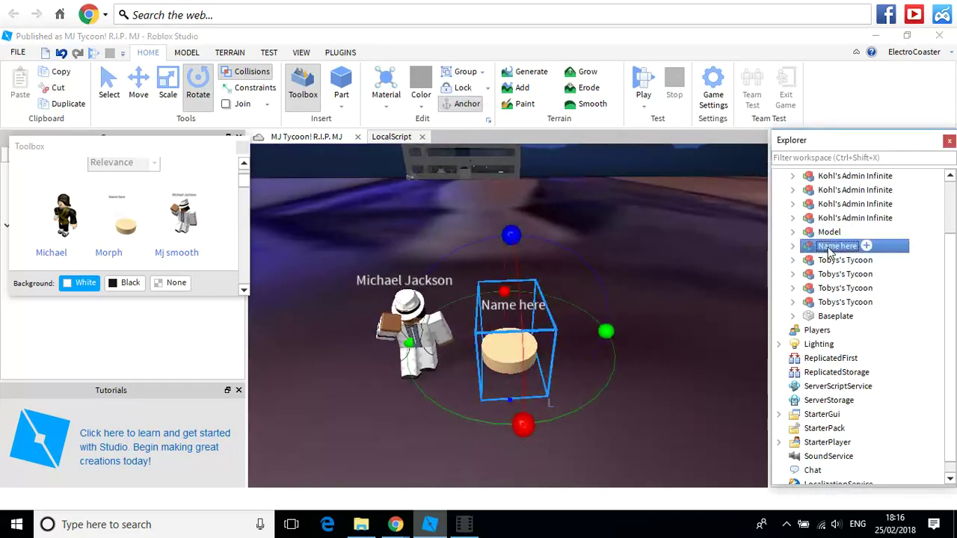
pyautogui.click(827, 247)
pyautogui.write('Morp')
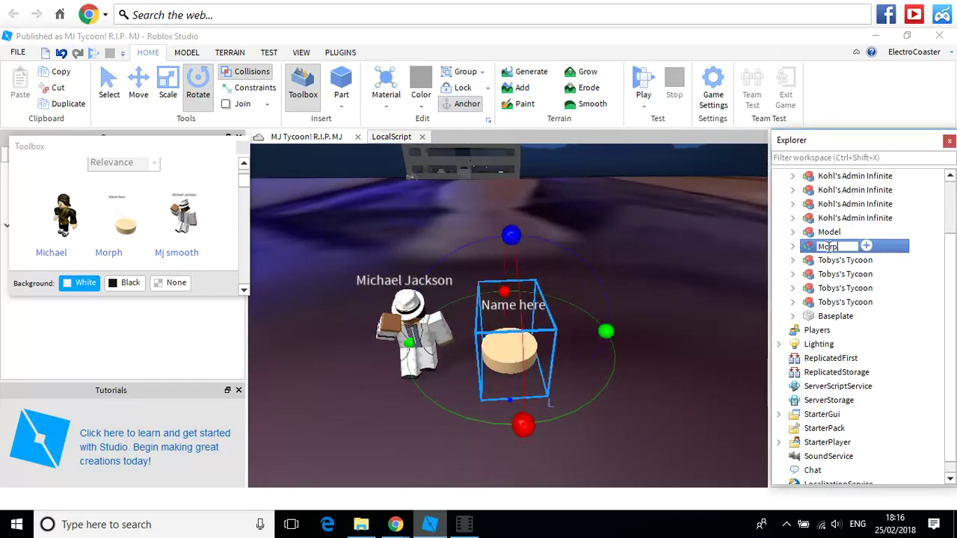
pyautogui.click(647, 241)
pyautogui.moveTo(646, 241); pyautogui.dragTo(634, 251, button='right')
pyautogui.press('d')
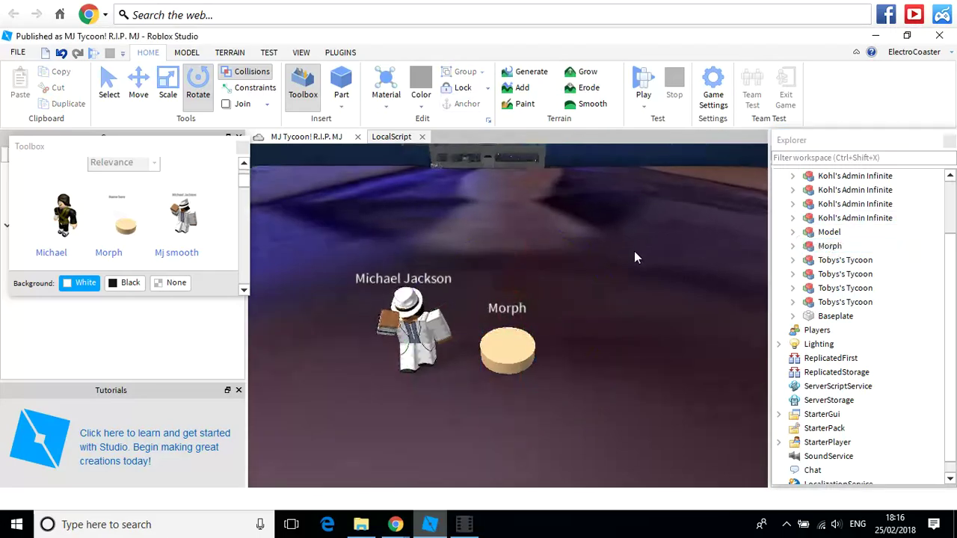
# Insert the Michael model from Recent Models, rotate it to face forward, and keep it standing behind the Morph pad.
pyautogui.click(194, 246)
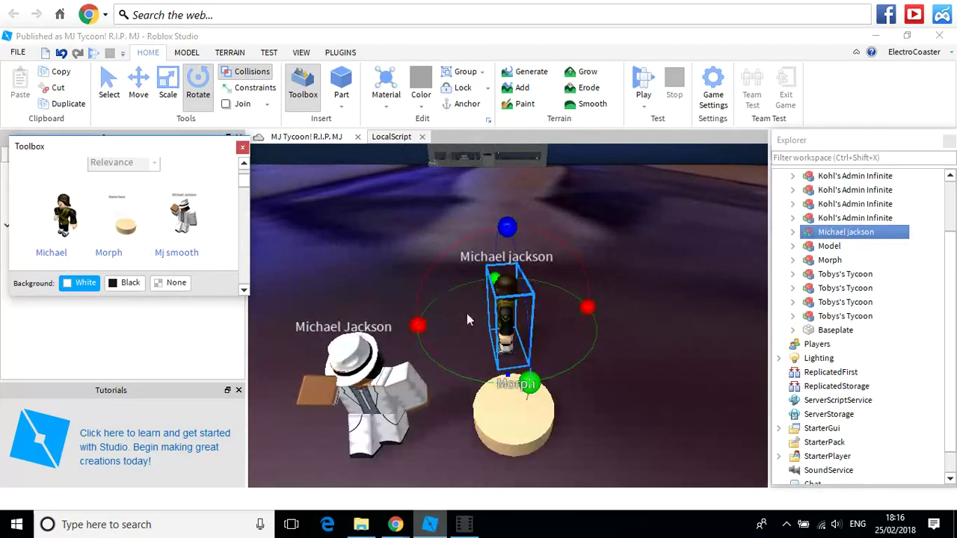
pyautogui.moveTo(522, 388); pyautogui.dragTo(568, 305)
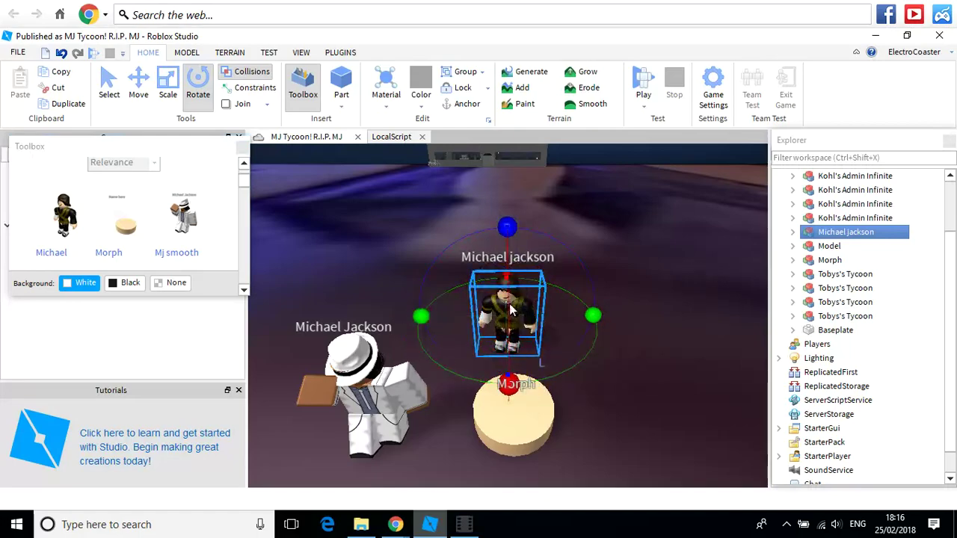
pyautogui.moveTo(510, 291); pyautogui.dragTo(495, 373)
pyautogui.click(629, 243)
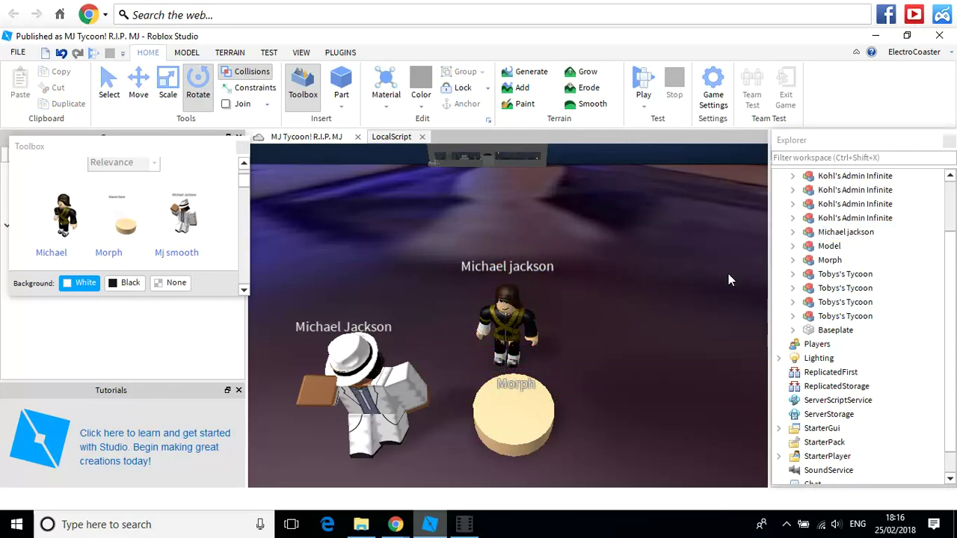
# Rename the dark-clothed figure's model to Michael Jackson, with a capital J.
pyautogui.click(818, 249)
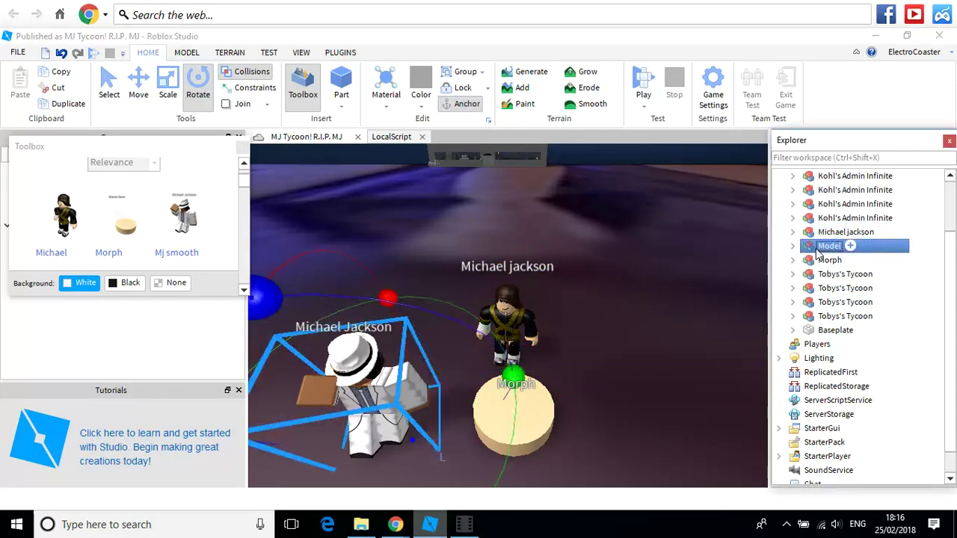
pyautogui.click(792, 246)
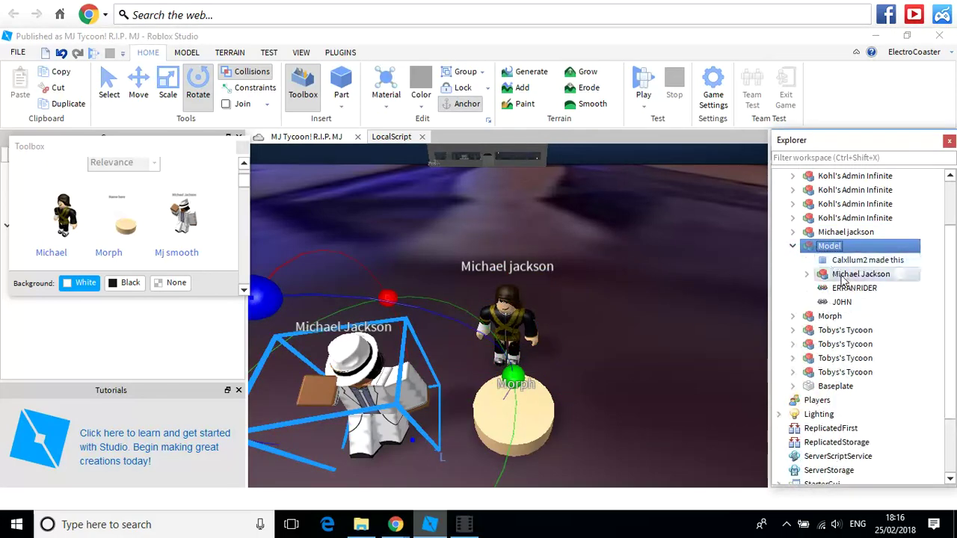
pyautogui.click(793, 247)
pyautogui.click(749, 245)
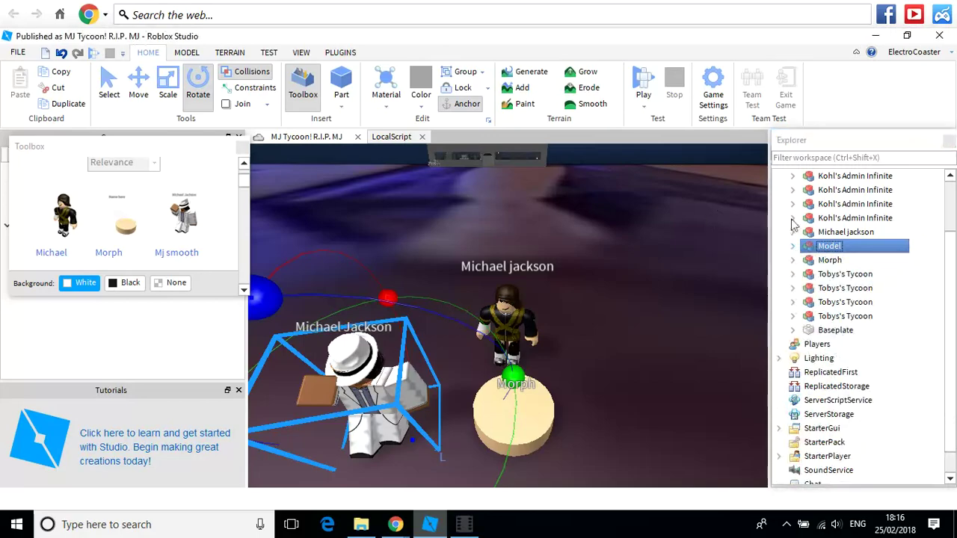
pyautogui.click(840, 233)
pyautogui.click(848, 232)
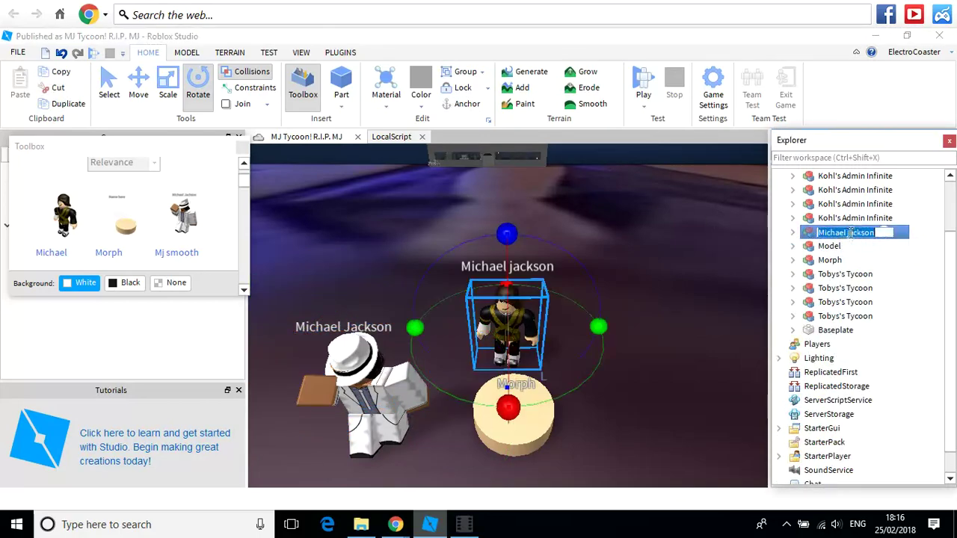
pyautogui.click(848, 232)
pyautogui.press('BackSpace')
pyautogui.write('J')
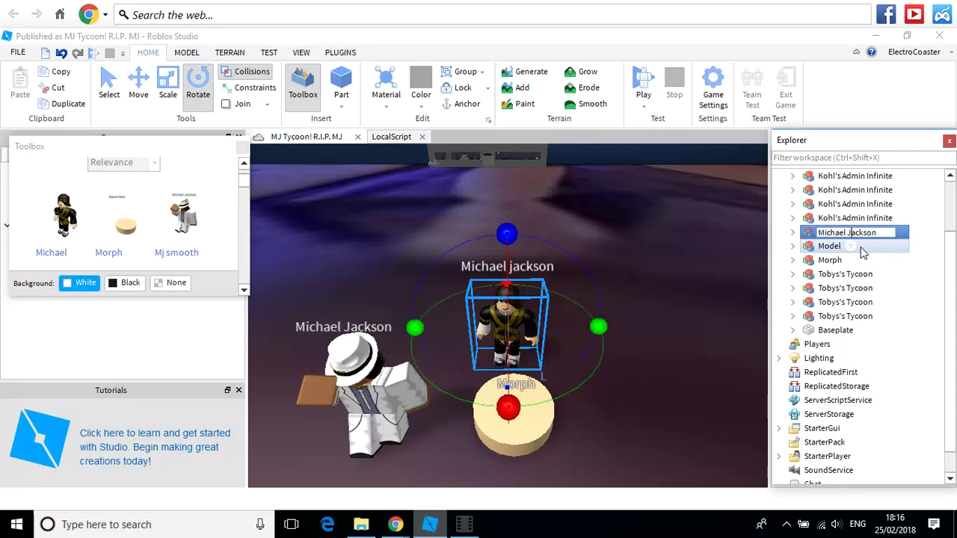
pyautogui.click(633, 257)
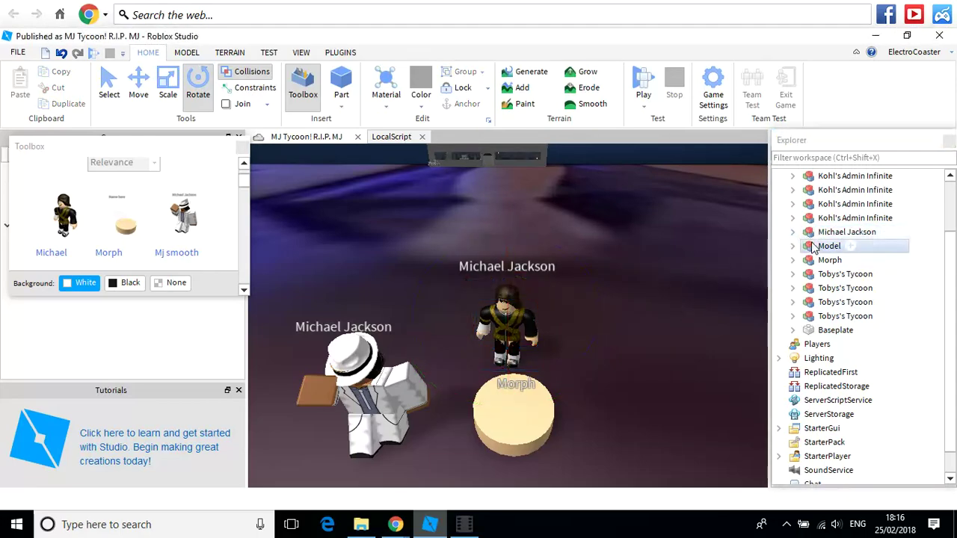
# Rename the white-suited figure's parent group from Model to Michael Jackson and collapse it.
pyautogui.click(826, 263)
pyautogui.doubleClick(836, 248)
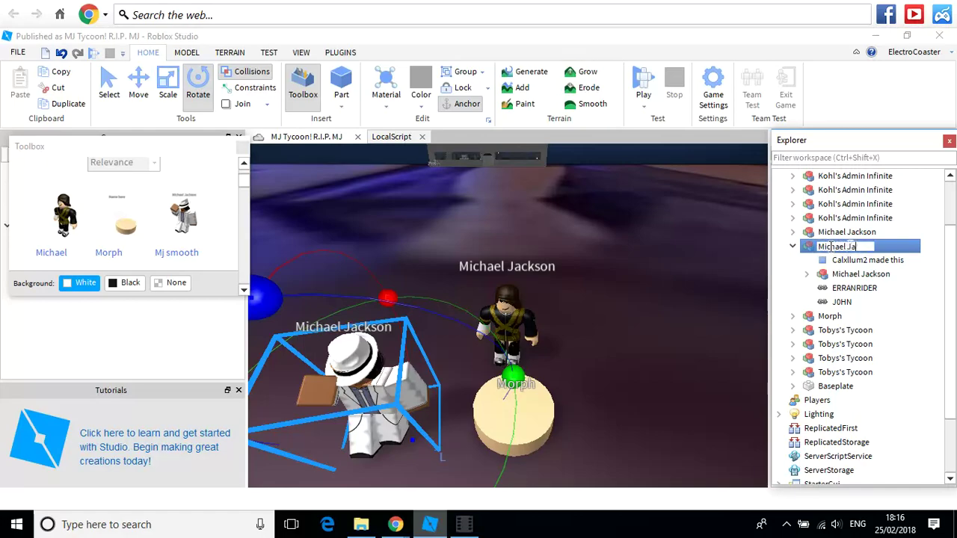
pyautogui.click(738, 238)
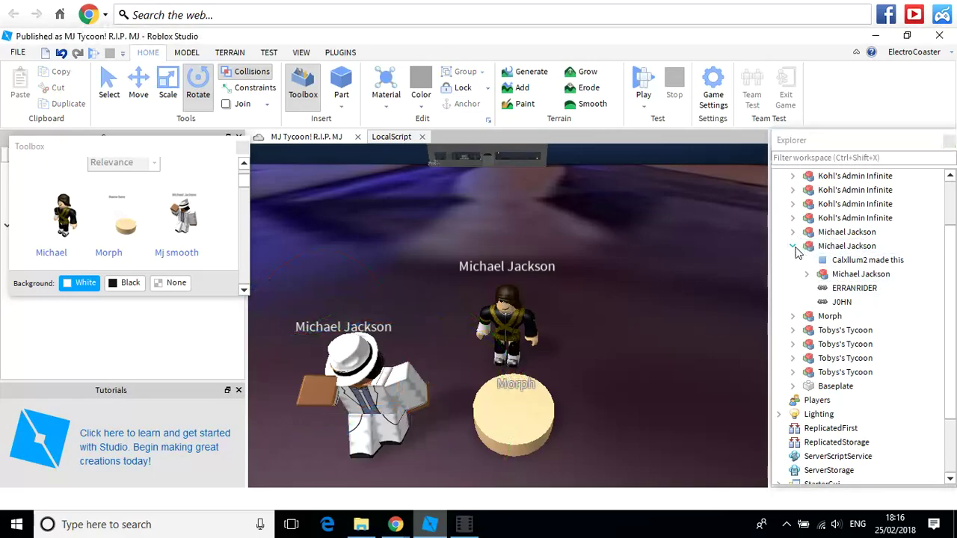
pyautogui.click(794, 247)
pyautogui.click(815, 237)
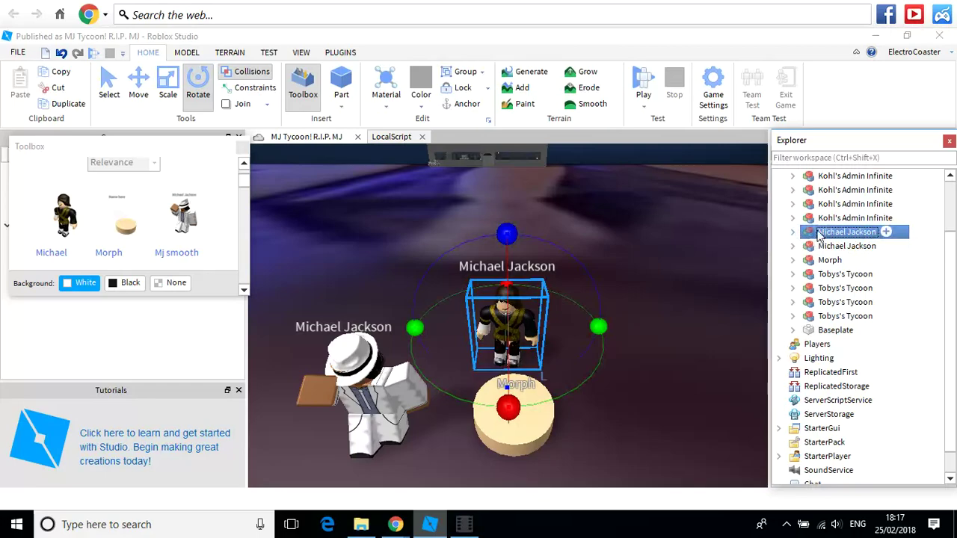
pyautogui.rightClick(820, 235)
pyautogui.moveTo(829, 227)
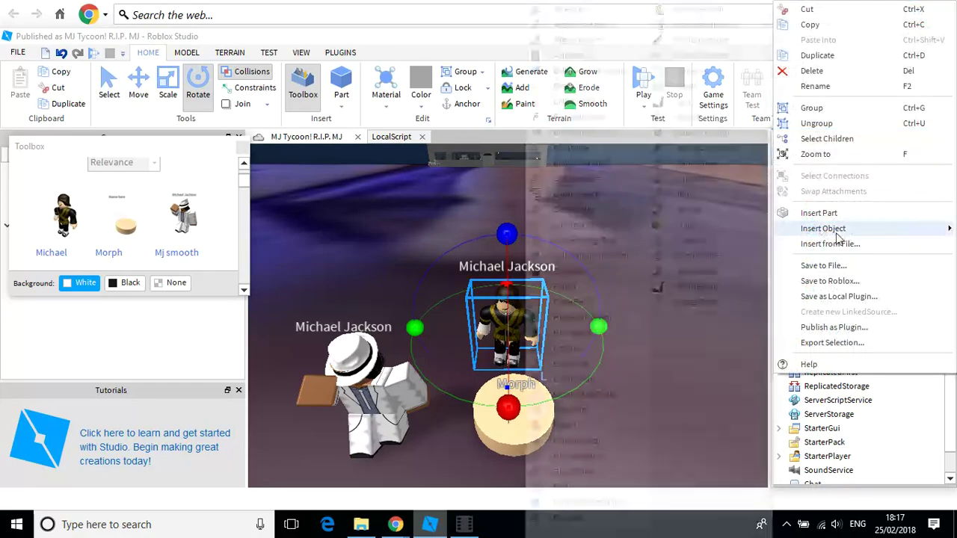
pyautogui.click(508, 227)
# Try the name Michael Jackson2 on the dark-clothed figure's model and restore it to Michael Jackson.
pyautogui.click(842, 235)
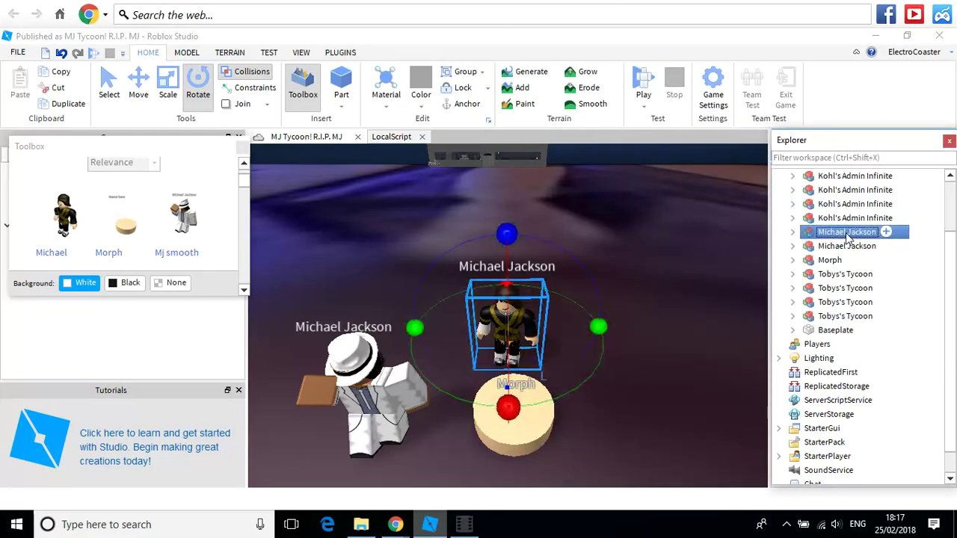
pyautogui.click(858, 234)
pyautogui.click(877, 232)
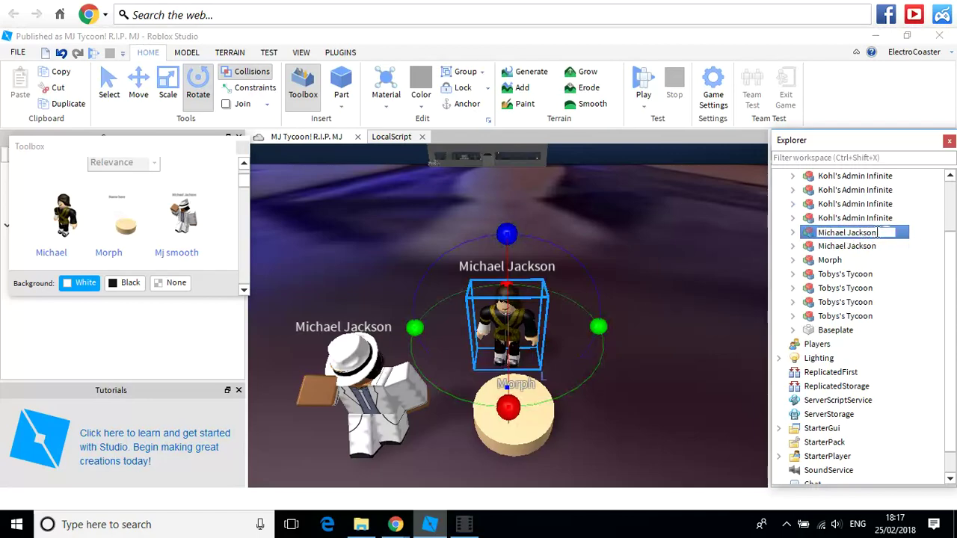
pyautogui.click(575, 258)
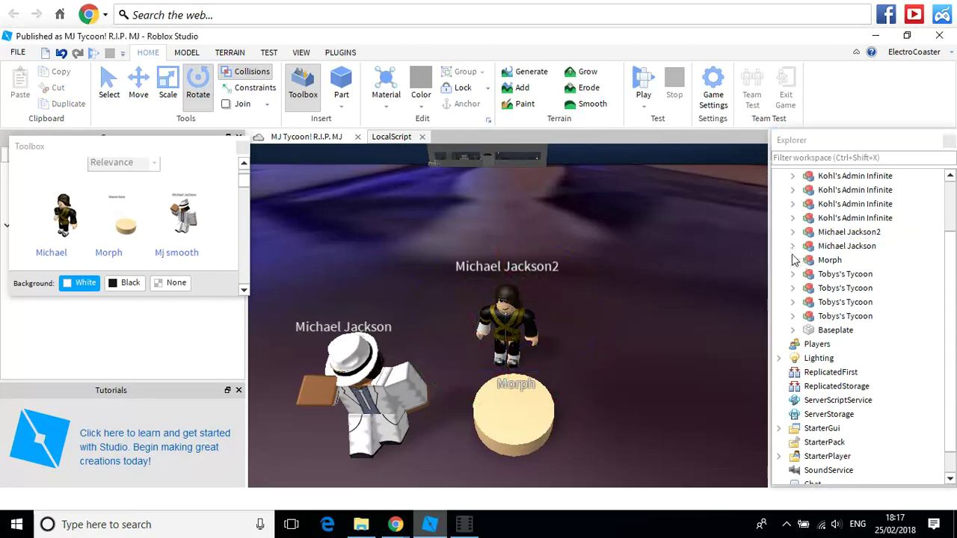
pyautogui.click(859, 232)
pyautogui.click(880, 232)
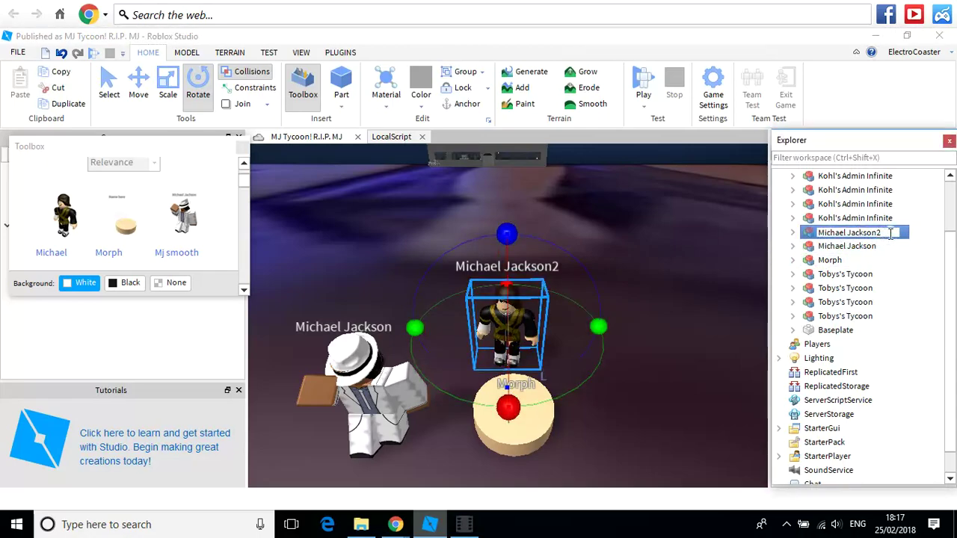
pyautogui.click(653, 279)
# Ungroup the dark-clothed figure's Michael Jackson model into its separate parts in the Workspace.
pyautogui.click(839, 234)
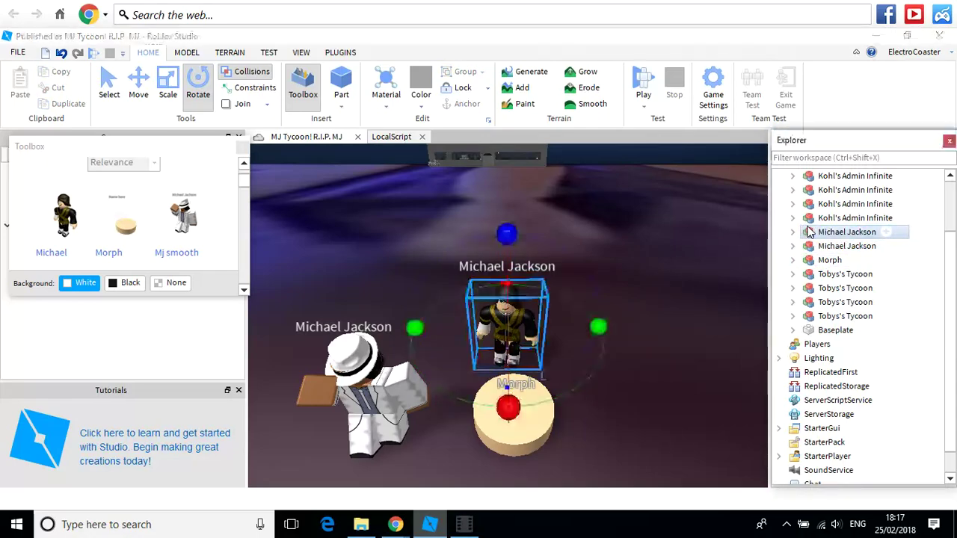
pyautogui.rightClick(835, 232)
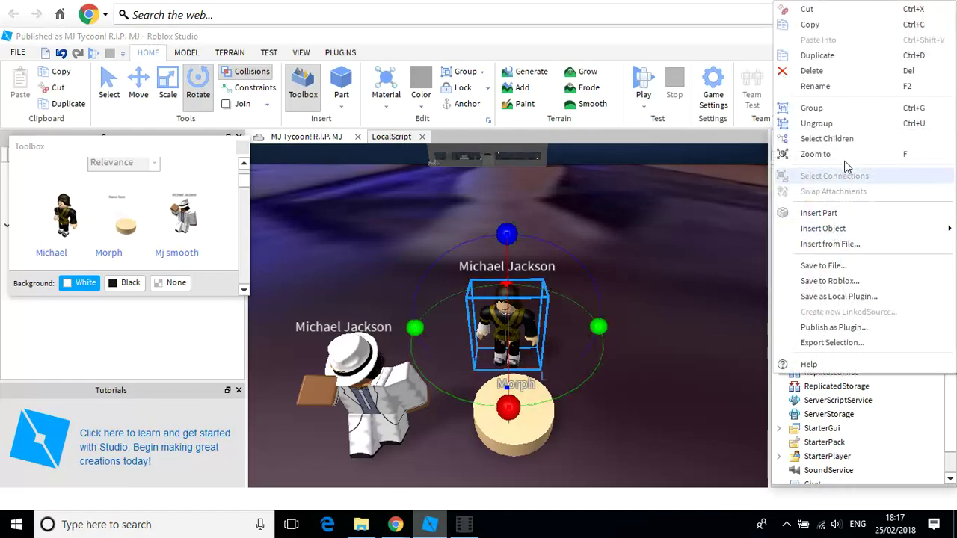
pyautogui.click(842, 124)
pyautogui.click(642, 197)
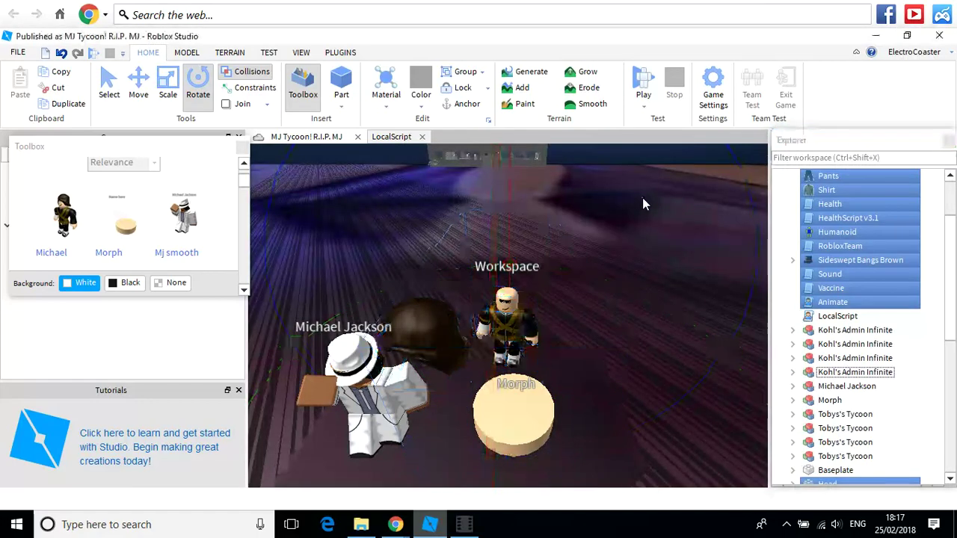
# Delete the floating hair piece's Handle and try to remove the ungrouped figure behind the Morph pad.
pyautogui.moveTo(649, 270); pyautogui.dragTo(650, 269, button='right')
pyautogui.scroll(-5, 650, 271)
pyautogui.scroll(6, 650, 271)
pyautogui.scroll(-4, 650, 271)
pyautogui.scroll(3, 649, 270)
pyautogui.scroll(-6, 650, 271)
pyautogui.scroll(4, 649, 270)
pyautogui.scroll(2, 649, 270)
pyautogui.scroll(5, 650, 269)
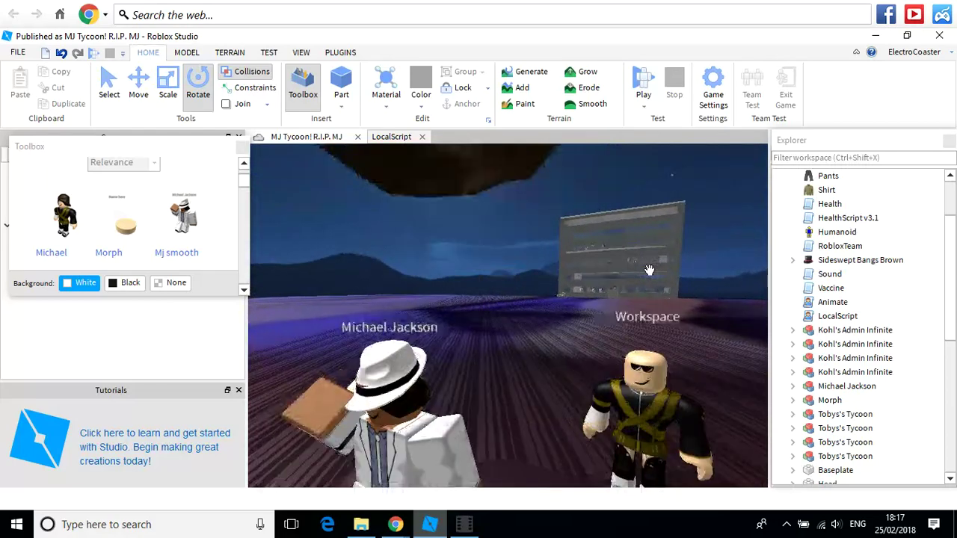
pyautogui.scroll(-2, 650, 269)
pyautogui.click(494, 268)
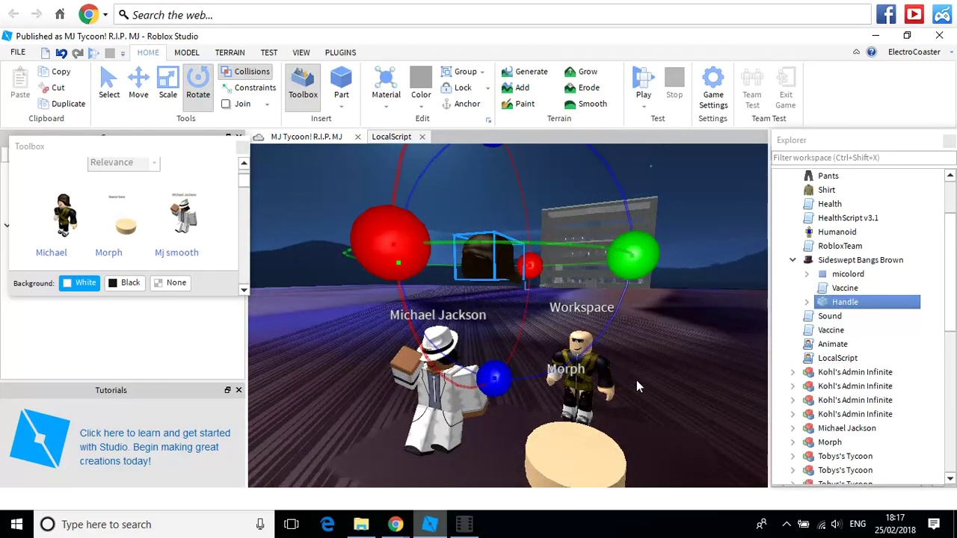
pyautogui.press('Delete')
pyautogui.moveTo(588, 369); pyautogui.dragTo(591, 366, button='right')
pyautogui.moveTo(393, 326); pyautogui.dragTo(622, 437)
pyautogui.press('Delete')
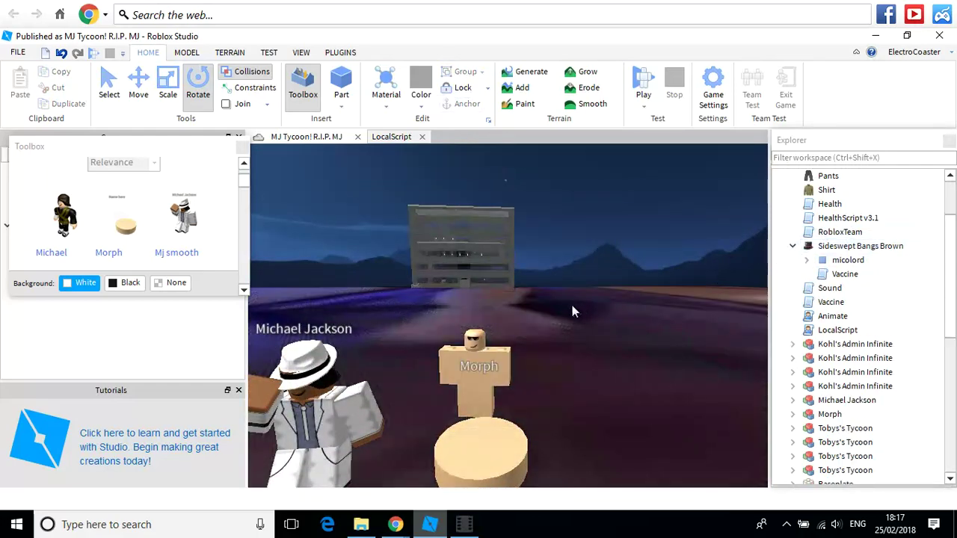
# Close the MJ Tycoon! R.I.P. MJ place and discard its unpublished changes.
pyautogui.scroll(2, 837, 224)
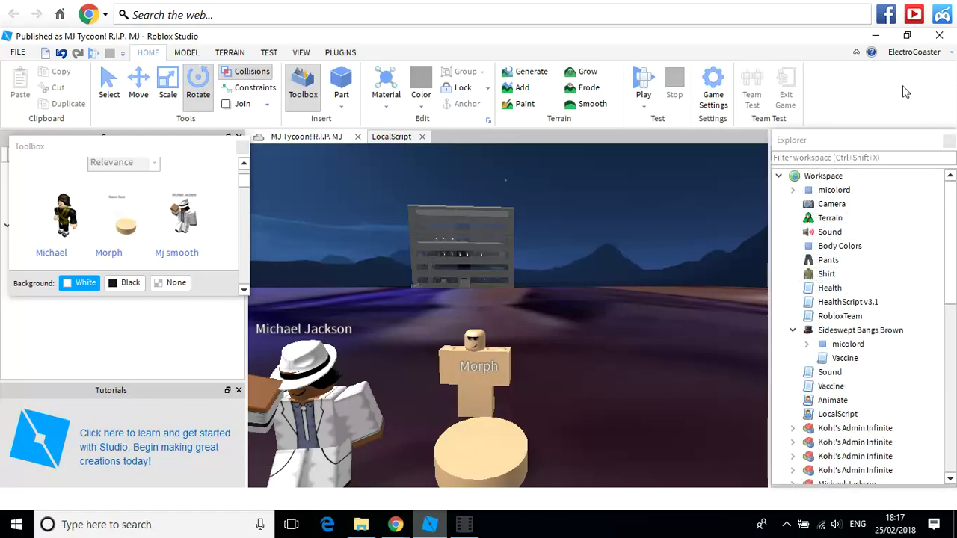
pyautogui.click(946, 40)
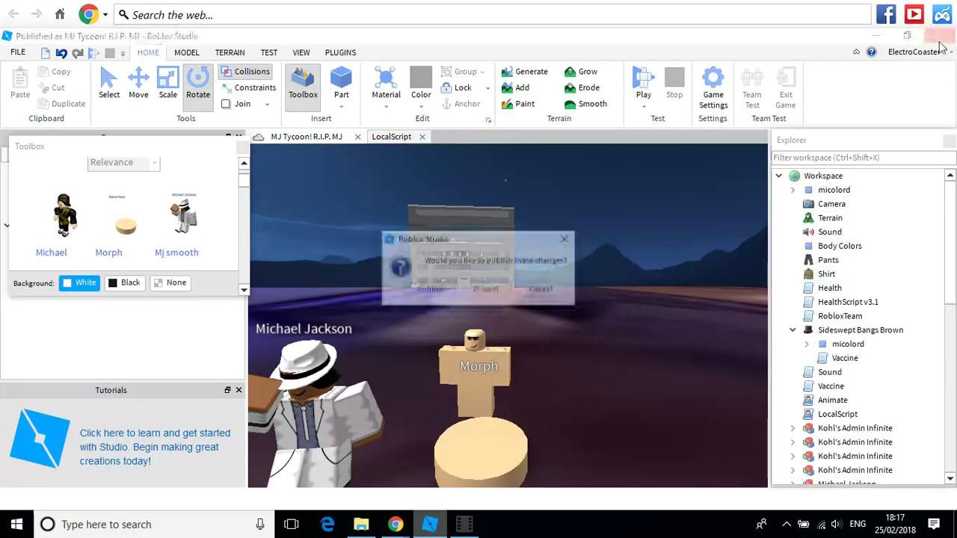
pyautogui.click(485, 288)
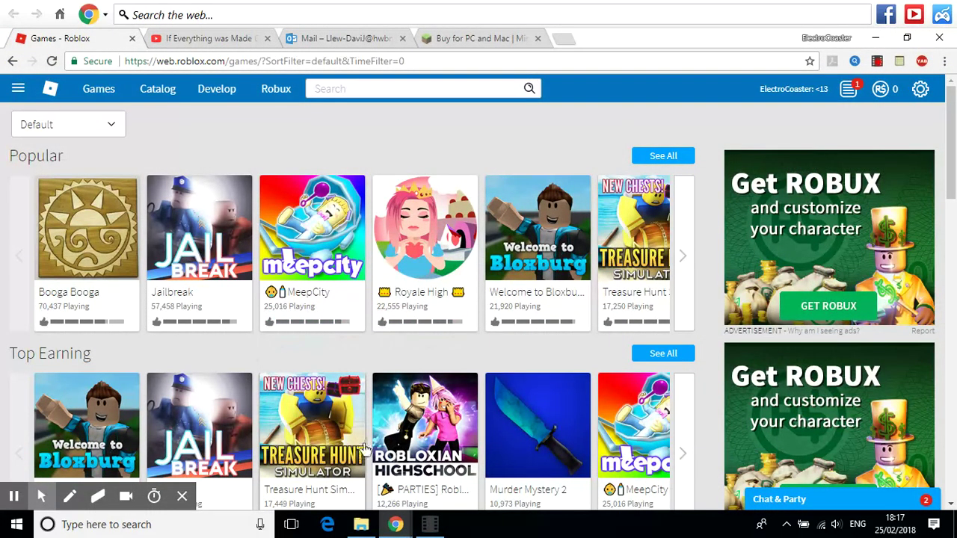
# Open the configuration of the Survive and kill SlenderMan game from the created games on the Roblox website.
pyautogui.click(214, 88)
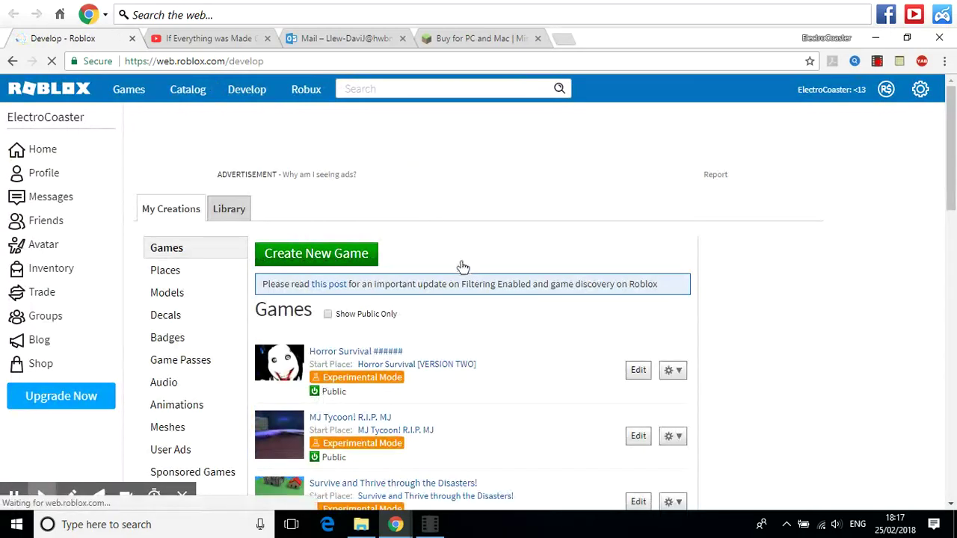
pyautogui.scroll(-5, 465, 271)
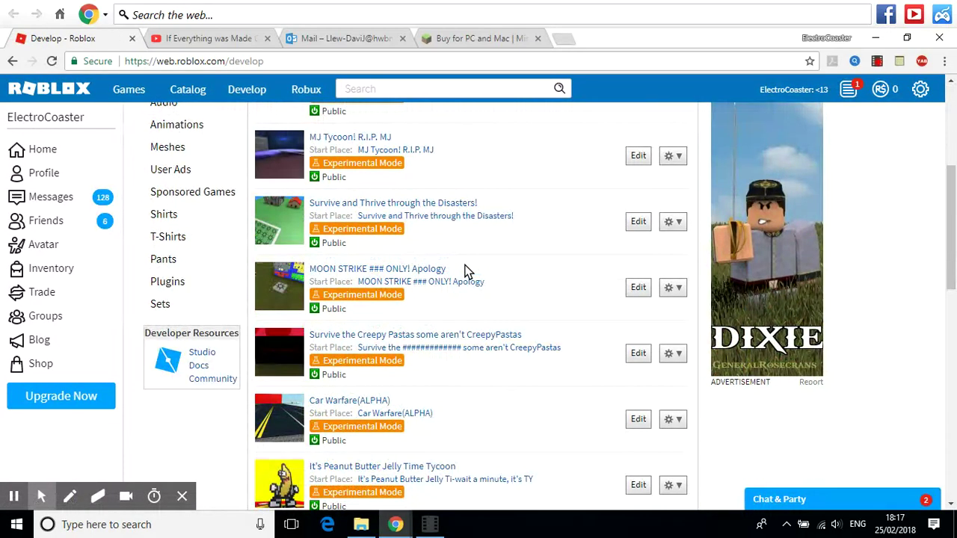
pyautogui.scroll(-6, 465, 270)
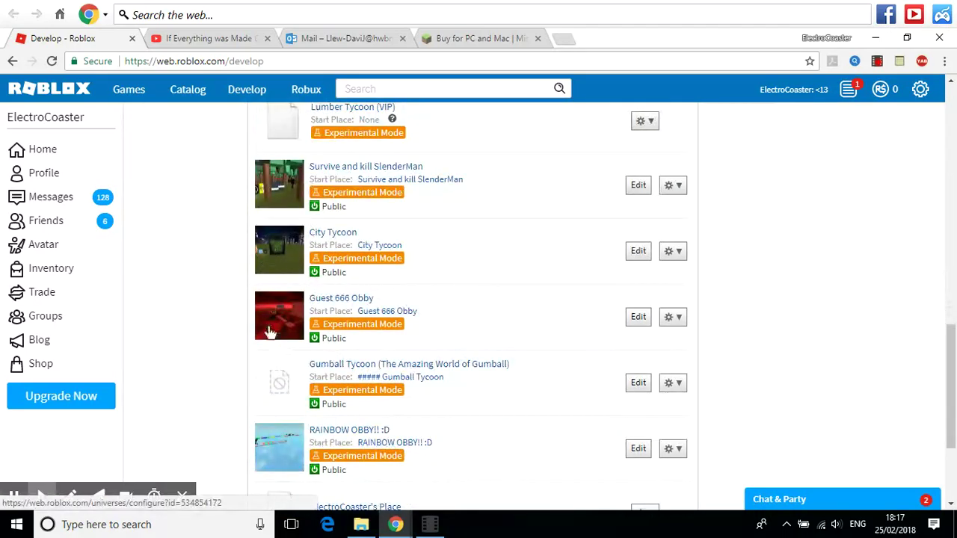
pyautogui.click(275, 182)
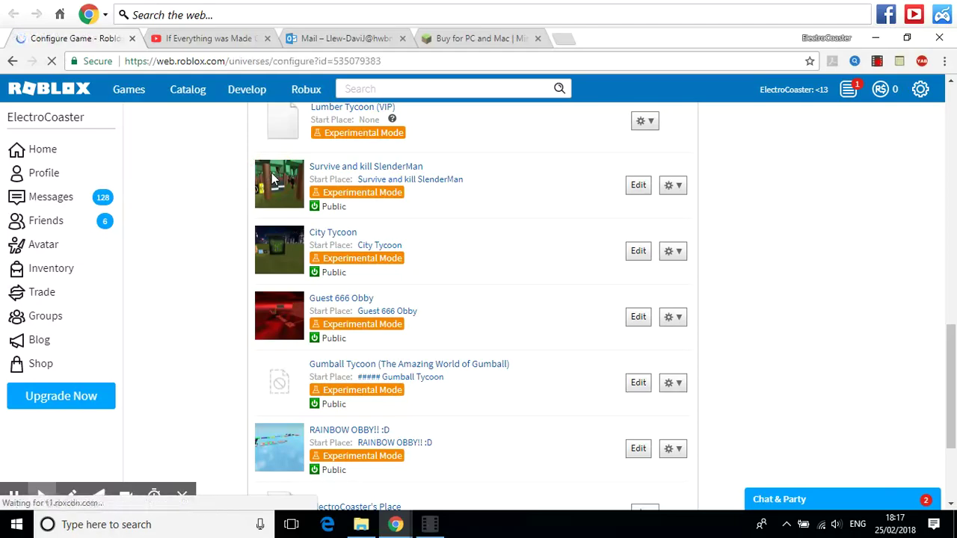
# Go to the game's start place, Survive and kill SlenderMan, and open it for editing in Roblox Studio.
pyautogui.click(185, 209)
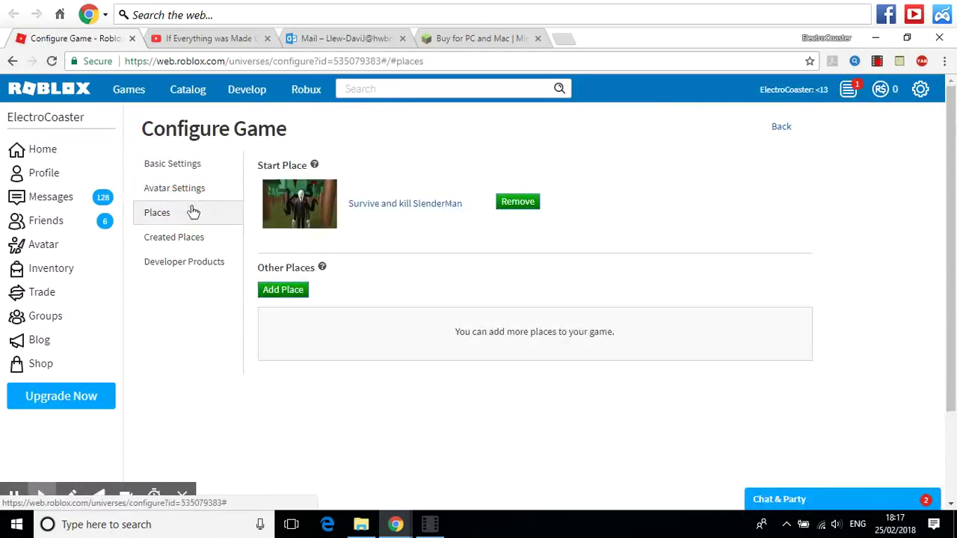
pyautogui.click(334, 207)
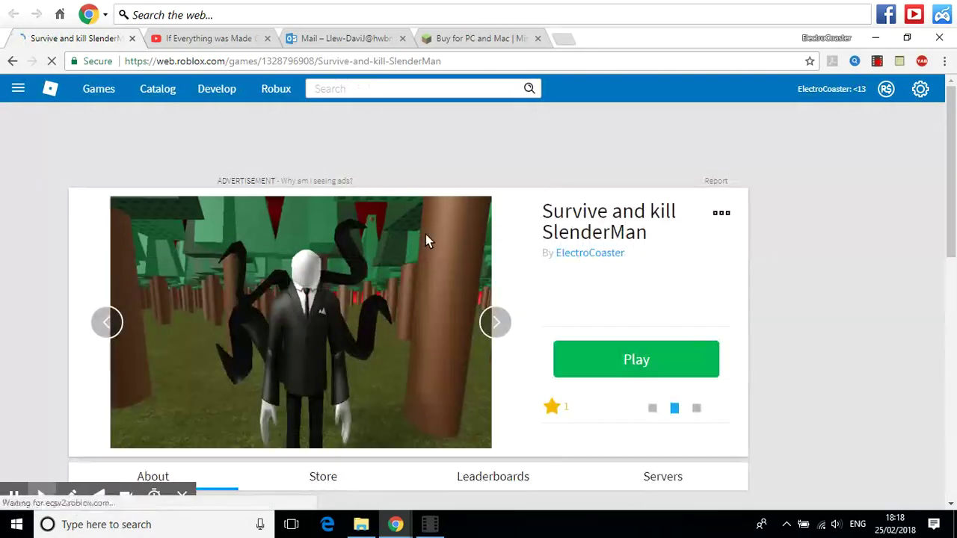
pyautogui.click(721, 214)
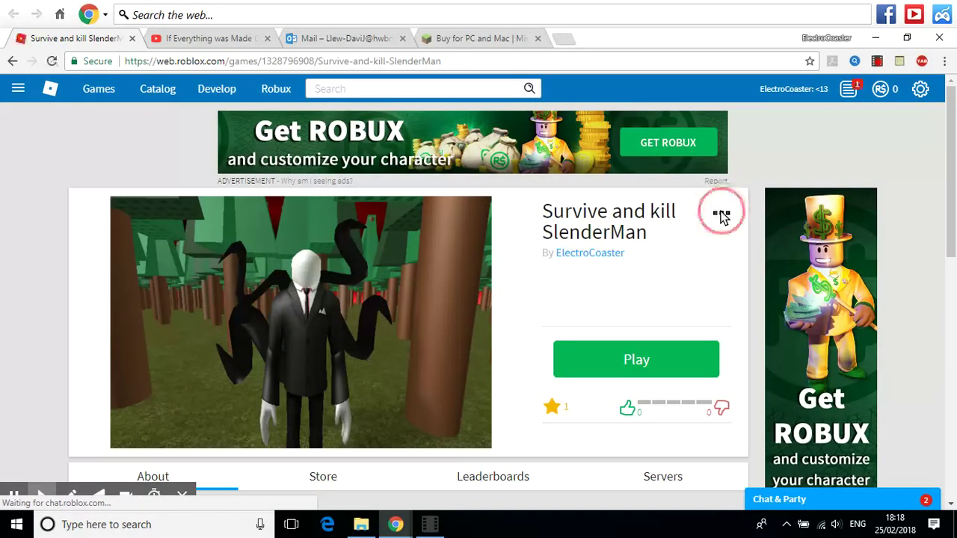
pyautogui.click(719, 241)
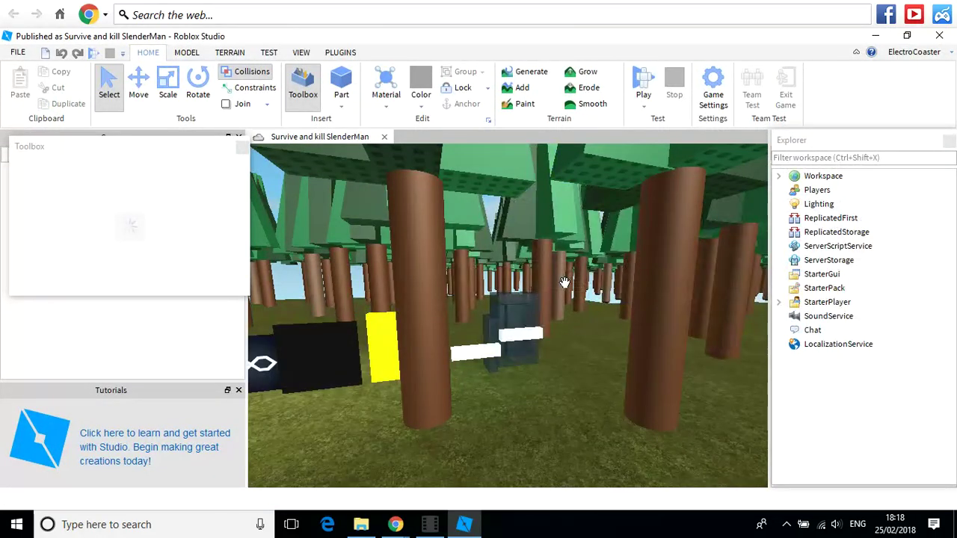
# Look around the forest near the Slender figure and search the Toolbox models for "morph pad".
pyautogui.moveTo(564, 285); pyautogui.dragTo(544, 287, button='right')
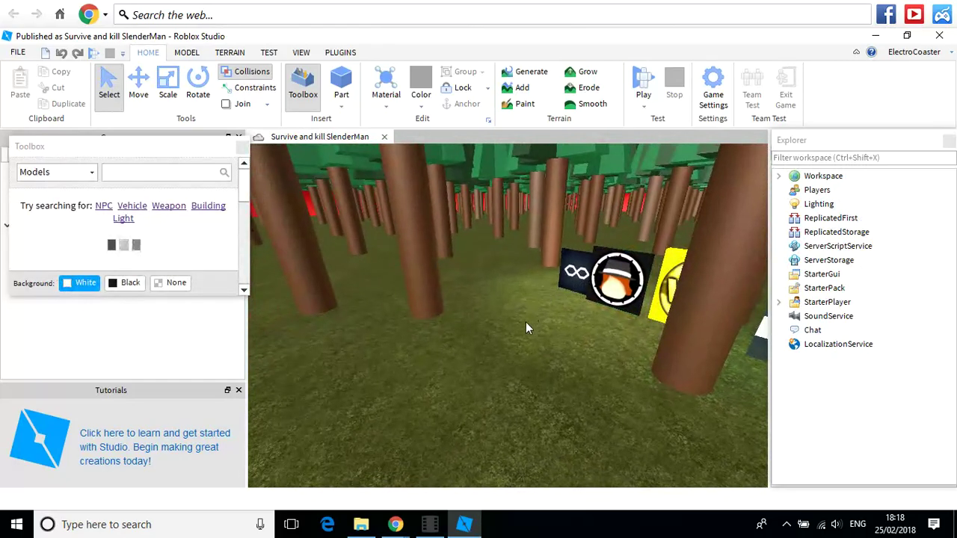
pyautogui.moveTo(542, 373); pyautogui.dragTo(545, 279, button='right')
pyautogui.press('w')
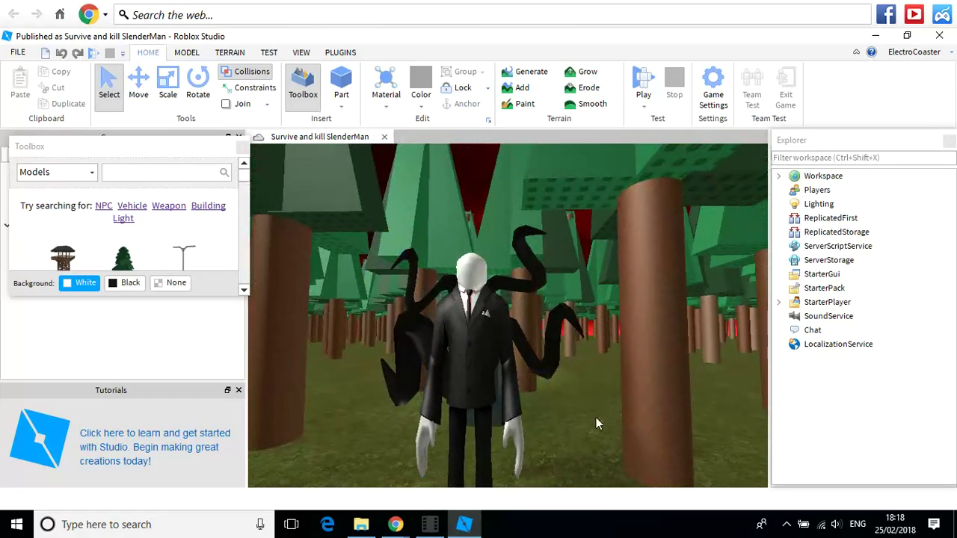
pyautogui.moveTo(596, 417); pyautogui.dragTo(615, 382, button='right')
pyautogui.press('w')
pyautogui.press('s')
pyautogui.click(125, 174)
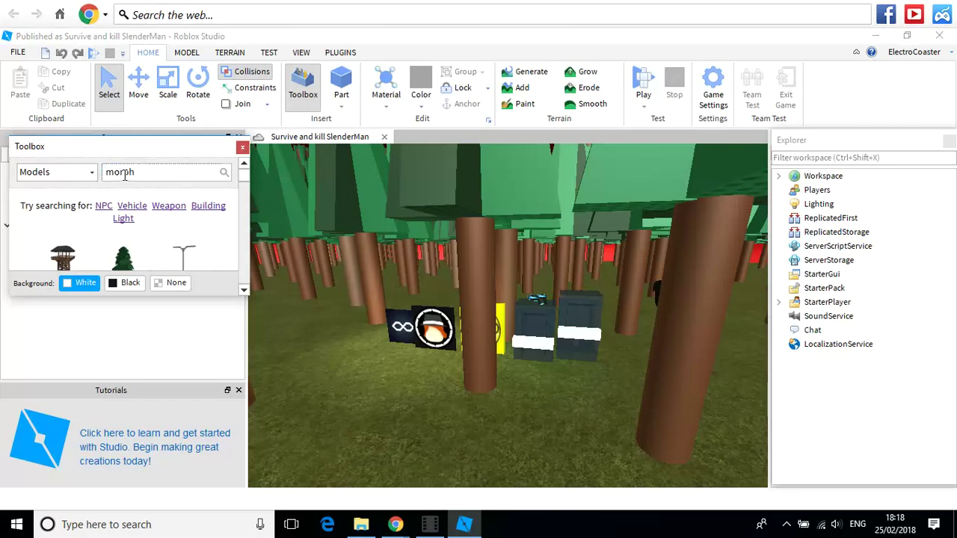
pyautogui.write('morph pad')
pyautogui.press('Return')
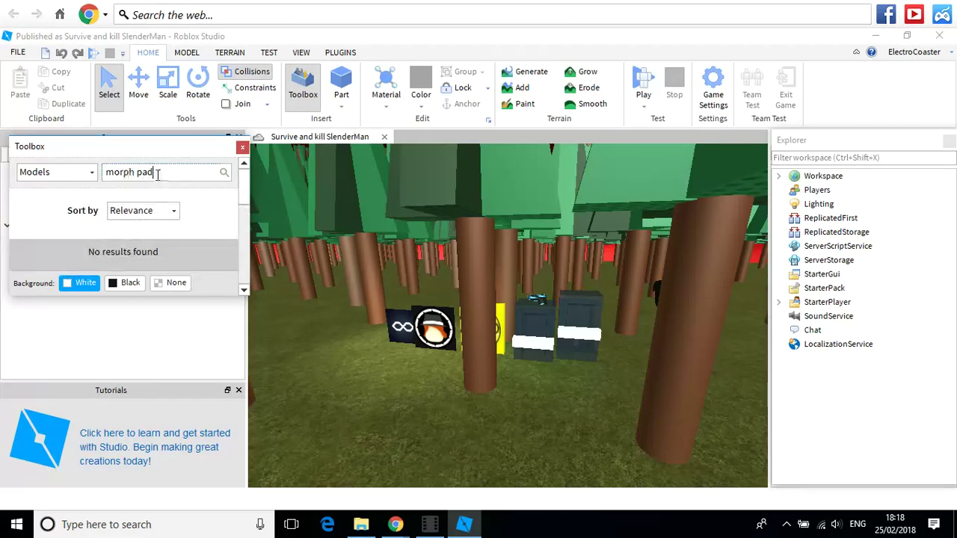
# Replace the Toolbox search with "morpher pad".
pyautogui.moveTo(162, 173); pyautogui.dragTo(27, 171)
pyautogui.scroll(-1, 89, 185)
pyautogui.scroll(1, 98, 193)
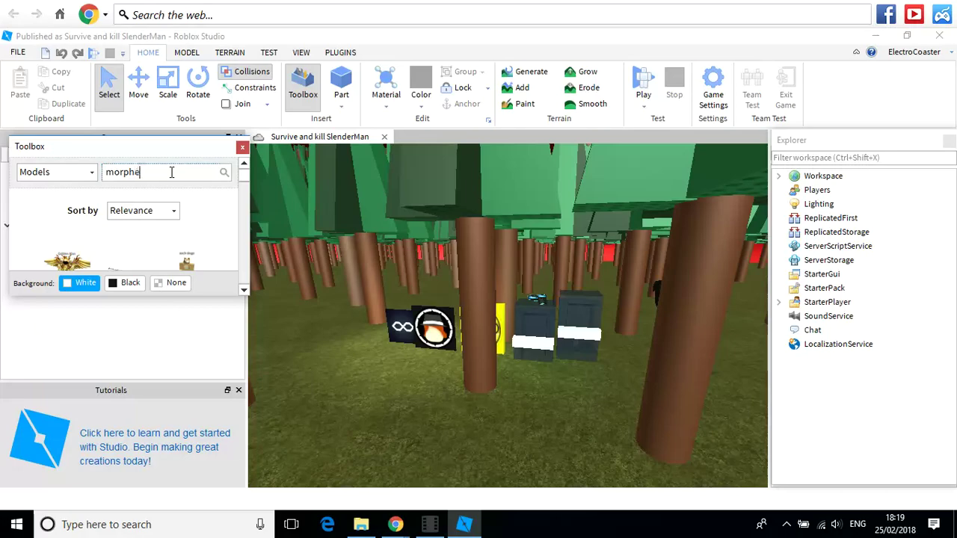
pyautogui.write('er pad')
pyautogui.press('Return')
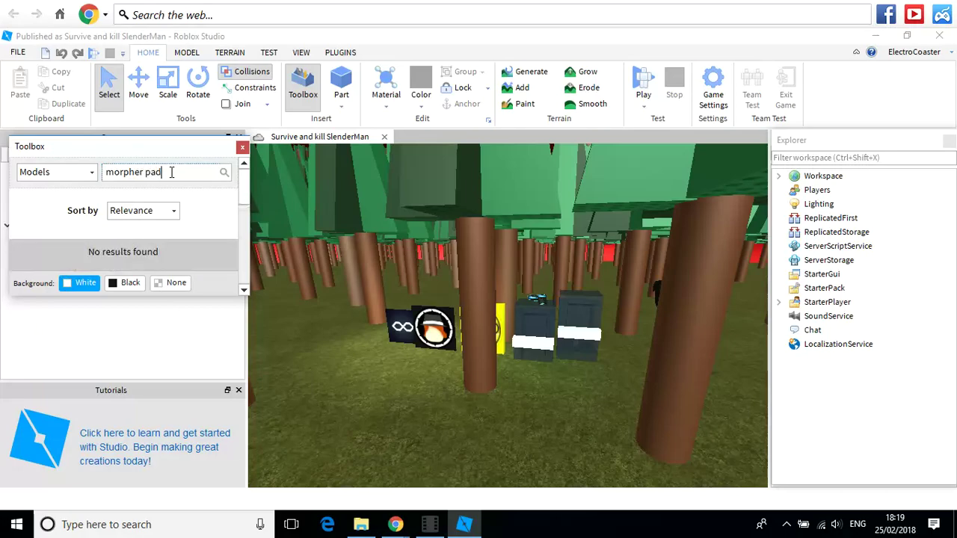
# Insert the "Name here" morph pad from Recent Models and place it on the grass beside the infinity sign.
pyautogui.click(53, 174)
pyautogui.click(63, 249)
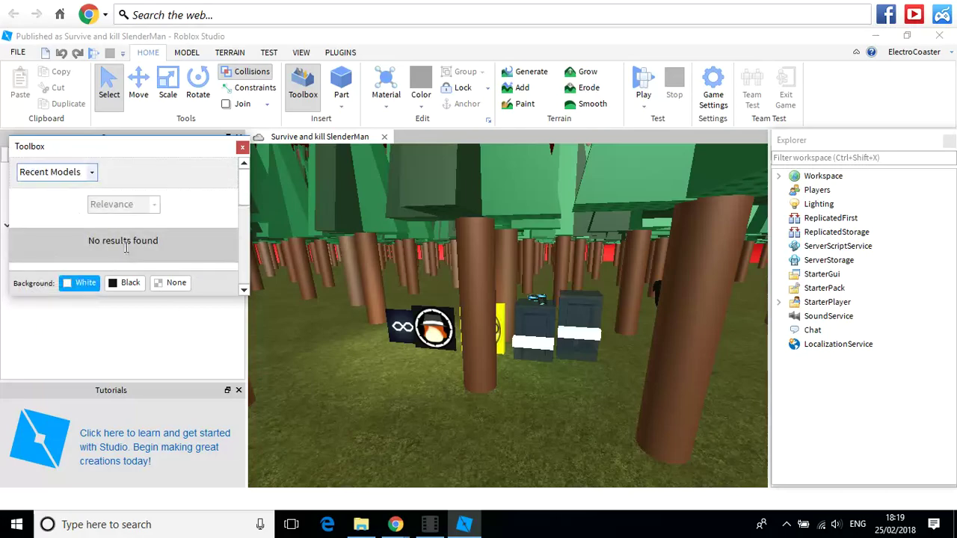
pyautogui.click(123, 255)
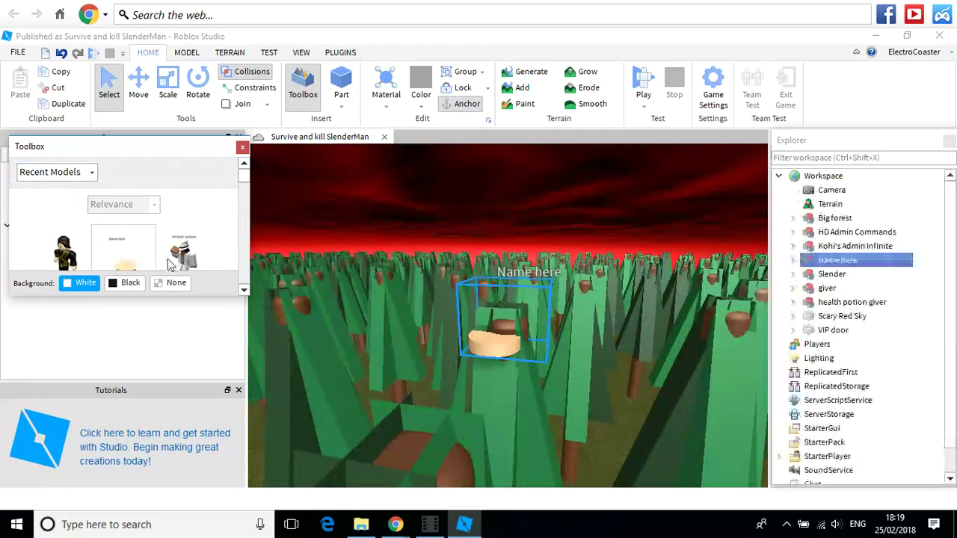
pyautogui.moveTo(503, 351); pyautogui.dragTo(517, 405)
pyautogui.moveTo(518, 404); pyautogui.dragTo(518, 404, button='right')
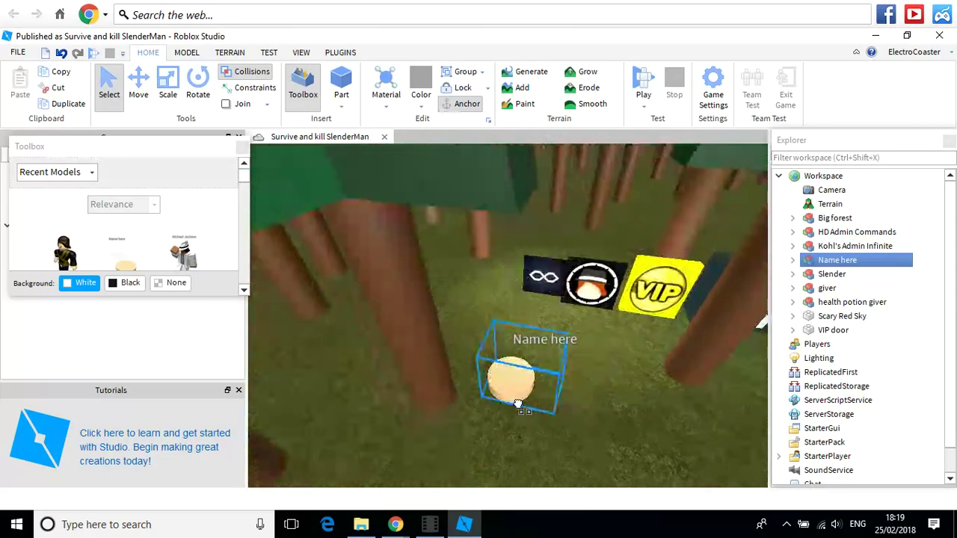
pyautogui.moveTo(517, 404); pyautogui.dragTo(476, 335)
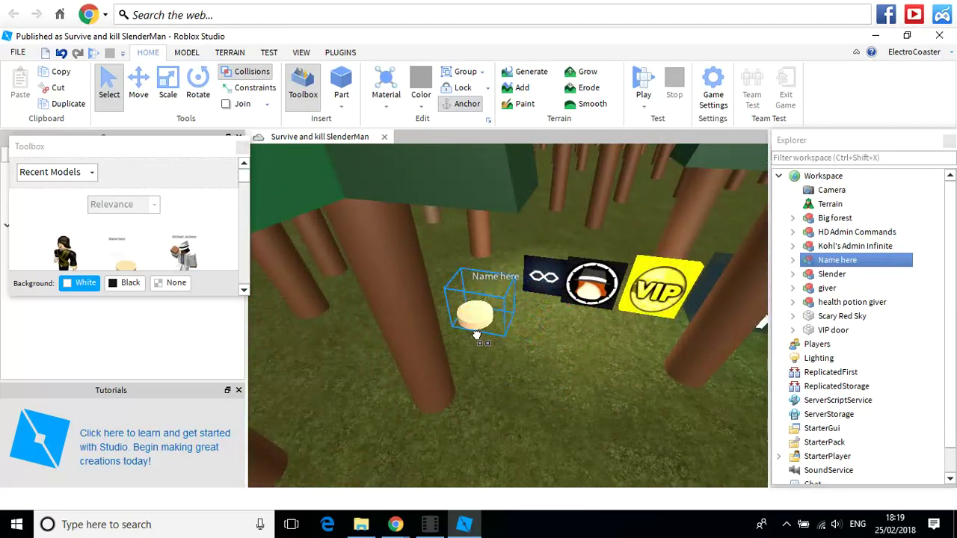
# Rename the pad's model from Name here to Morph.
pyautogui.click(830, 264)
pyautogui.click(830, 248)
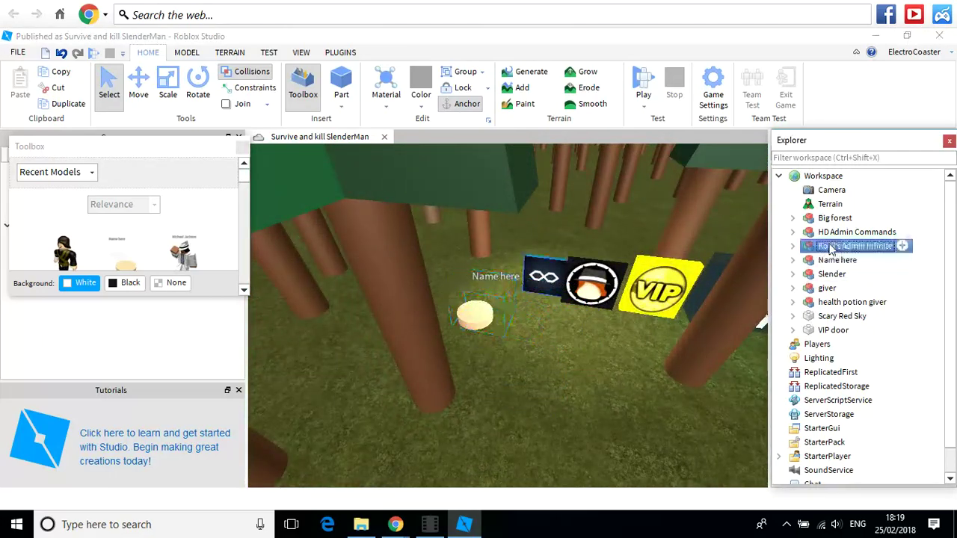
pyautogui.doubleClick(831, 263)
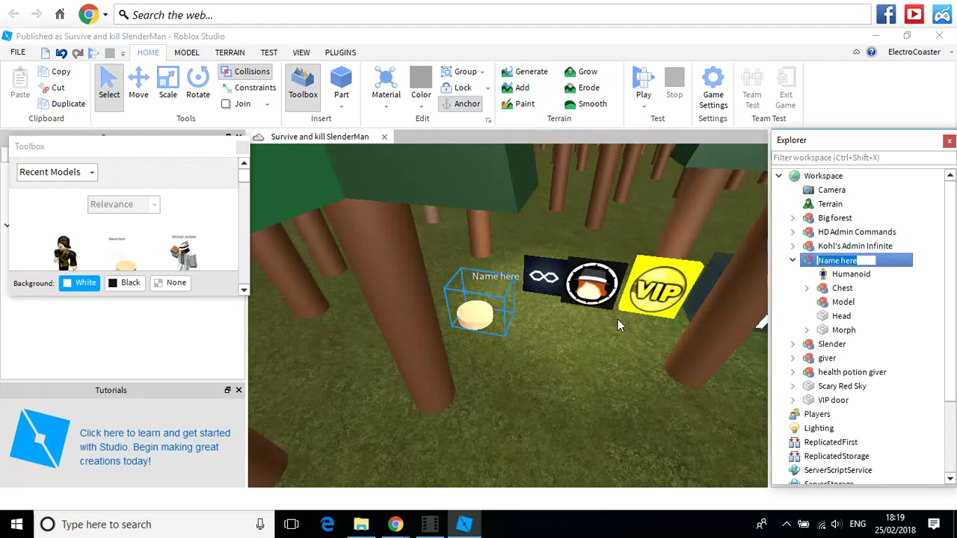
pyautogui.write('Morph')
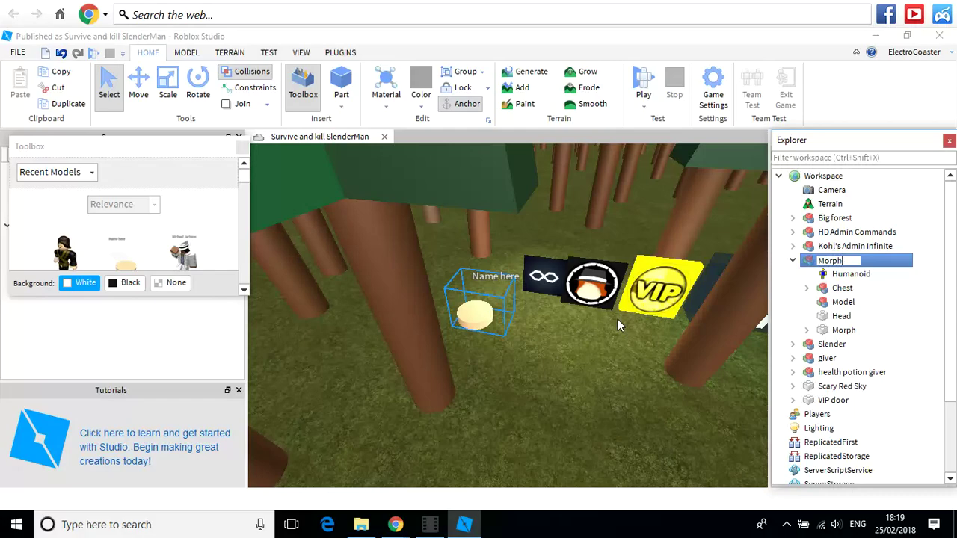
pyautogui.click(605, 327)
# Rotate the Morph pad on the ground and shift it slightly across the grass.
pyautogui.scroll(3, 603, 327)
pyautogui.moveTo(494, 326); pyautogui.dragTo(494, 326, button='right')
pyautogui.press('w')
pyautogui.click(522, 357)
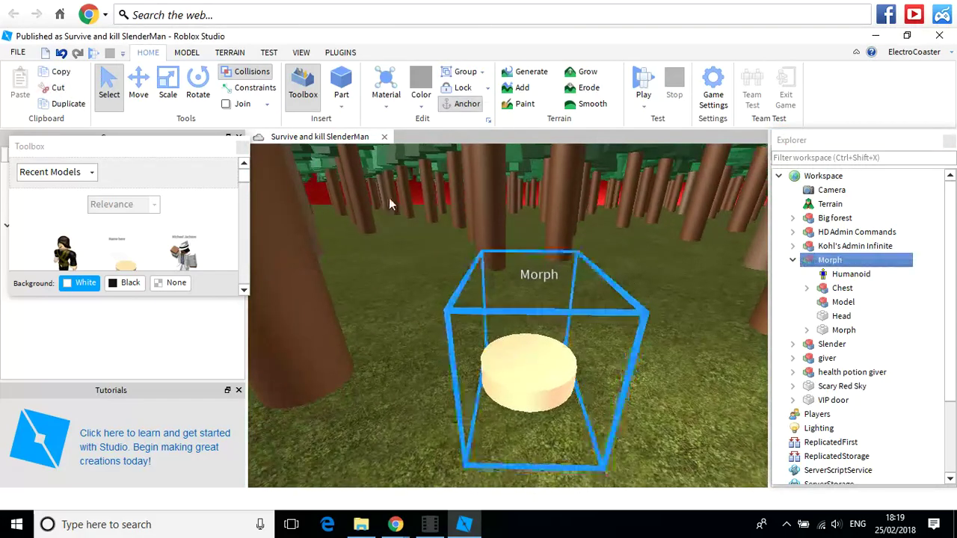
pyautogui.click(198, 84)
pyautogui.moveTo(352, 341); pyautogui.dragTo(680, 296)
pyautogui.moveTo(529, 394); pyautogui.dragTo(514, 409)
pyautogui.click(637, 278)
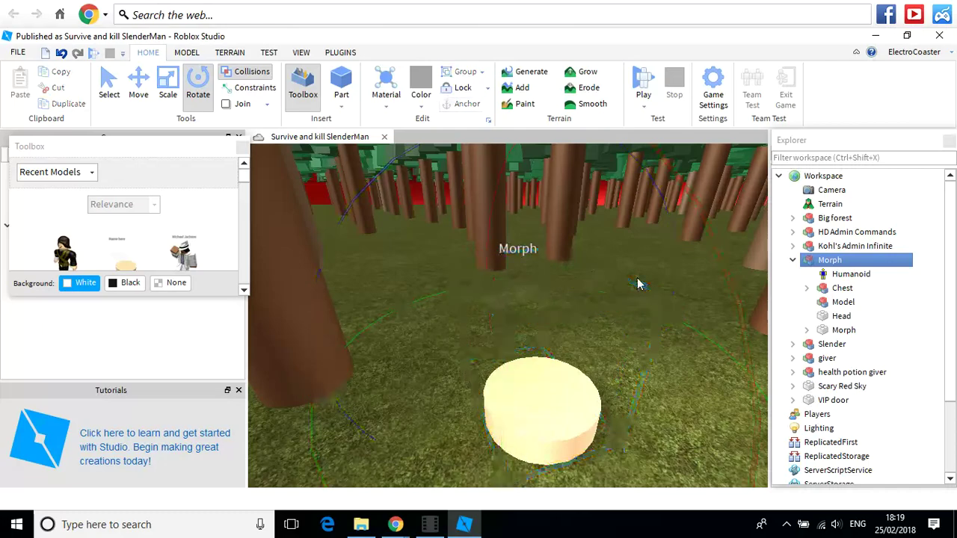
# Switch the Toolbox to Models, search for "slenderman" and look through the results for a suitable character.
pyautogui.moveTo(619, 273); pyautogui.dragTo(618, 273, button='right')
pyautogui.press('s')
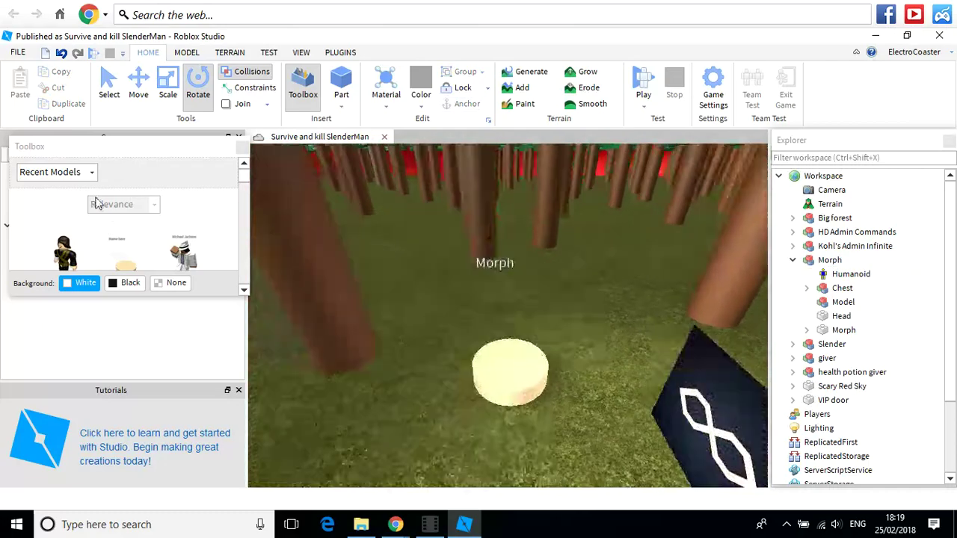
pyautogui.click(61, 178)
pyautogui.click(81, 187)
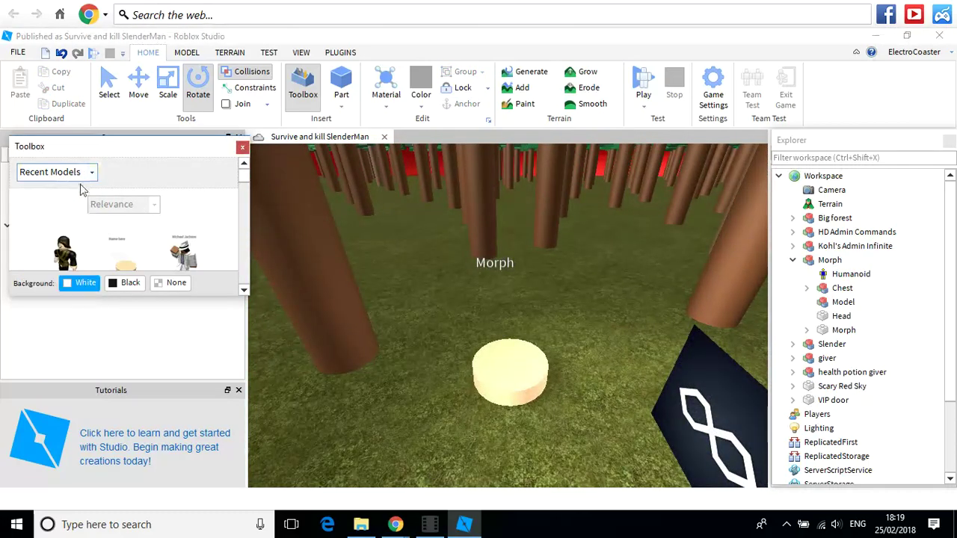
pyautogui.click(154, 175)
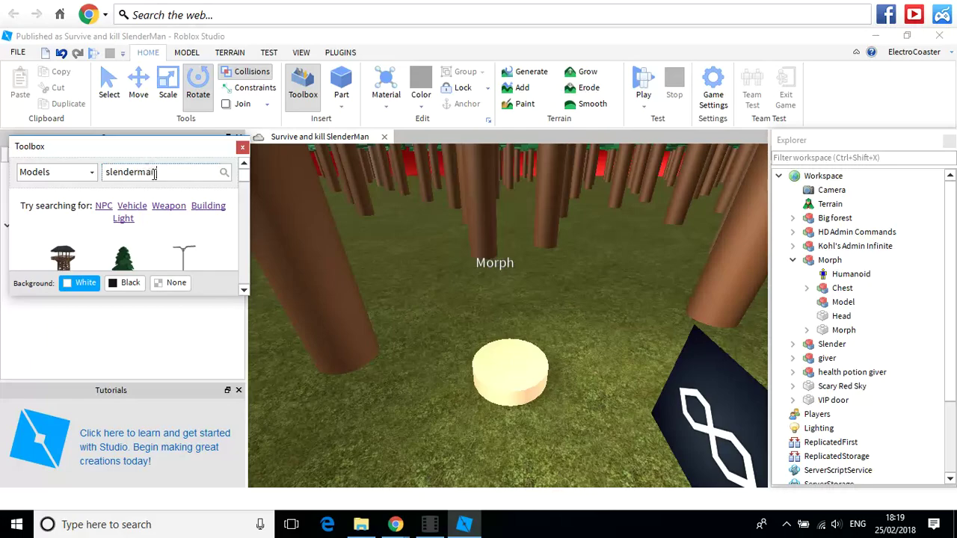
pyautogui.press('Return')
pyautogui.scroll(-1, 100, 232)
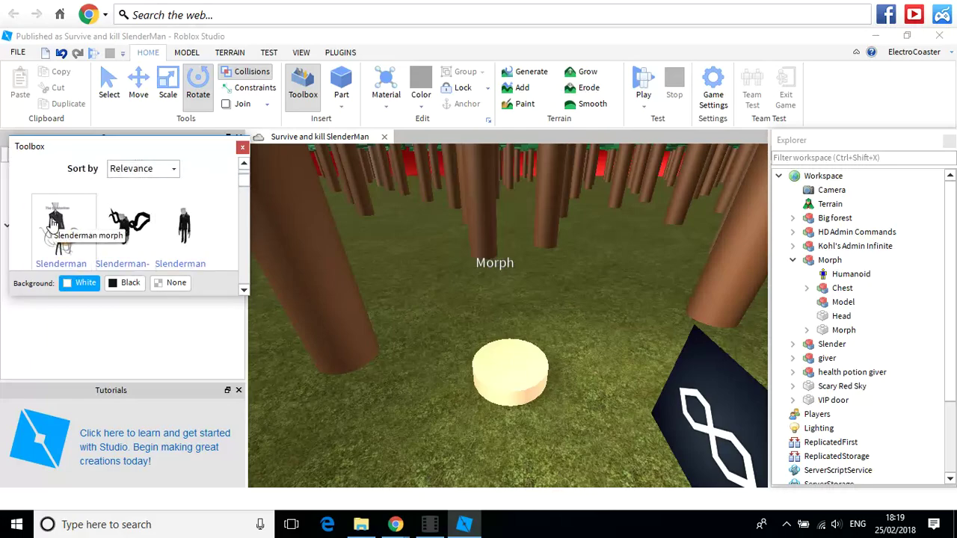
pyautogui.scroll(1, 54, 224)
pyautogui.scroll(-1, 56, 225)
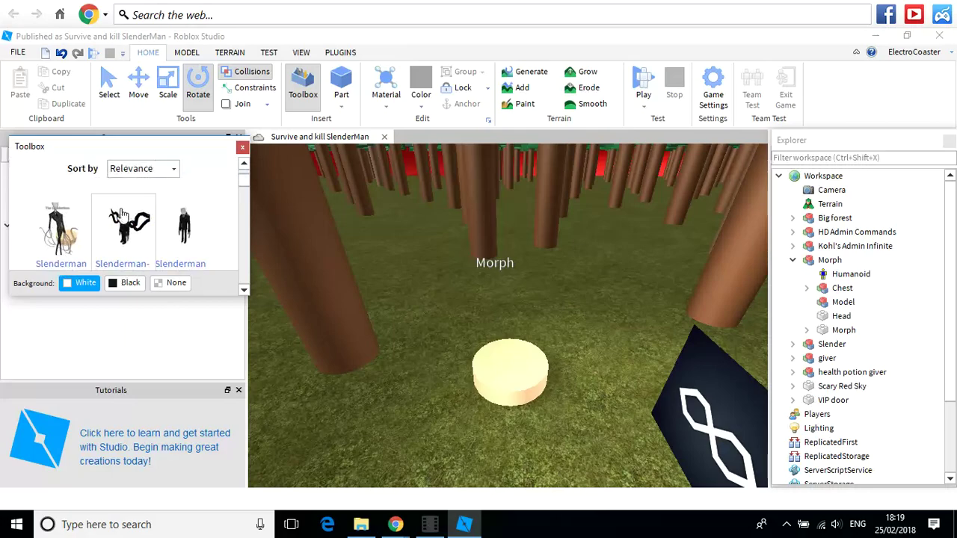
pyautogui.scroll(-3, 126, 221)
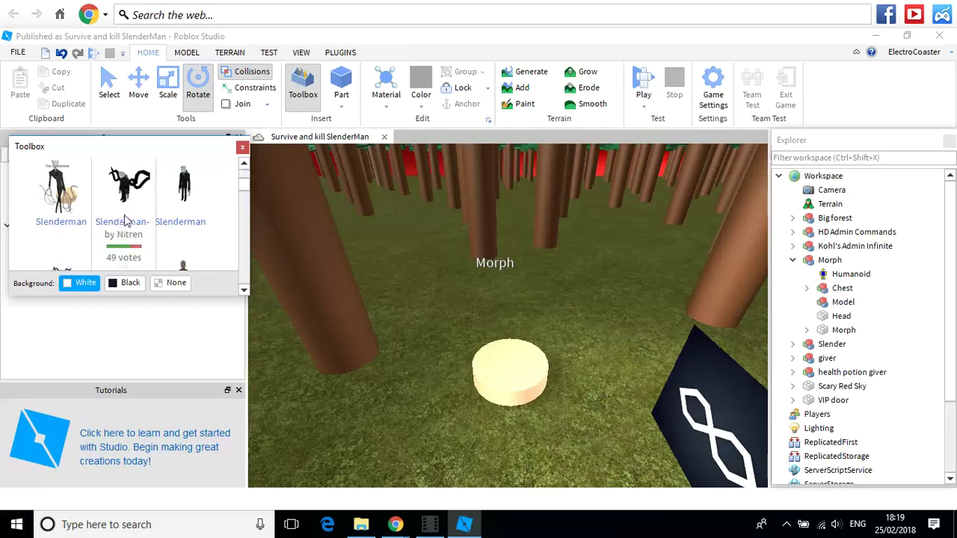
pyautogui.scroll(-1, 190, 214)
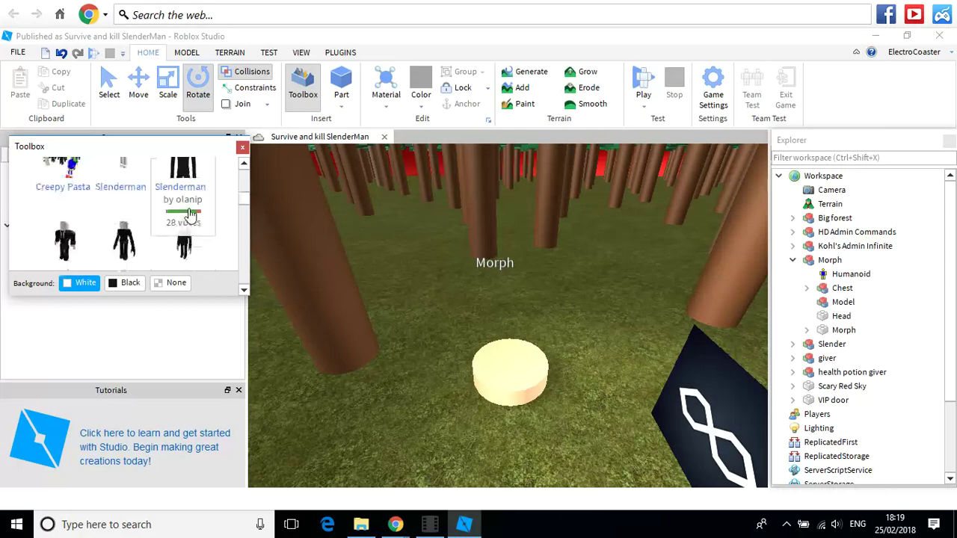
pyautogui.scroll(-1, 190, 214)
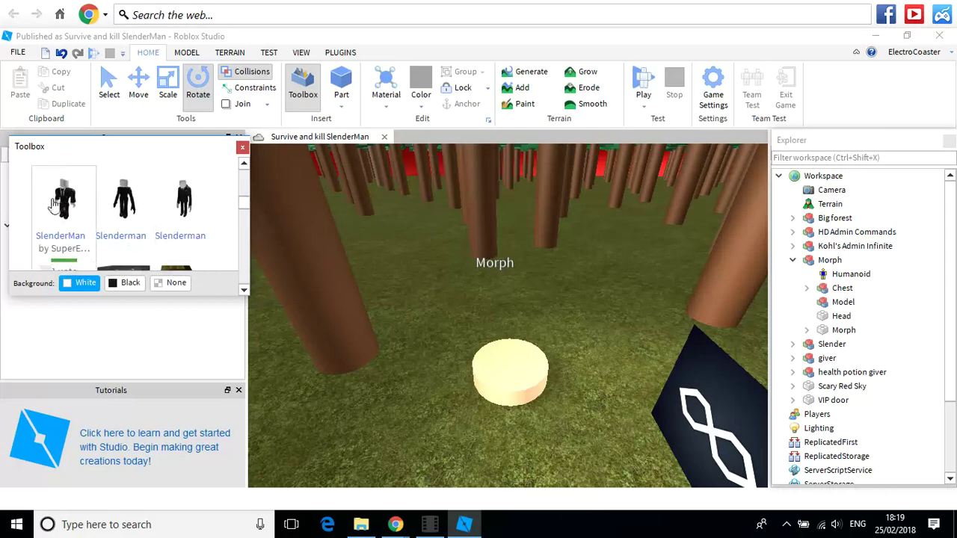
pyautogui.click(66, 208)
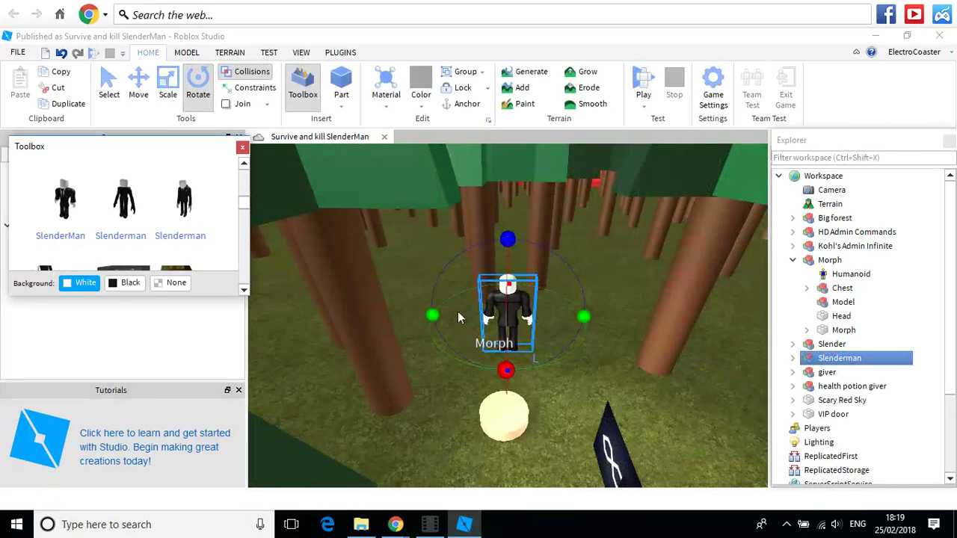
pyautogui.moveTo(432, 314); pyautogui.dragTo(623, 293)
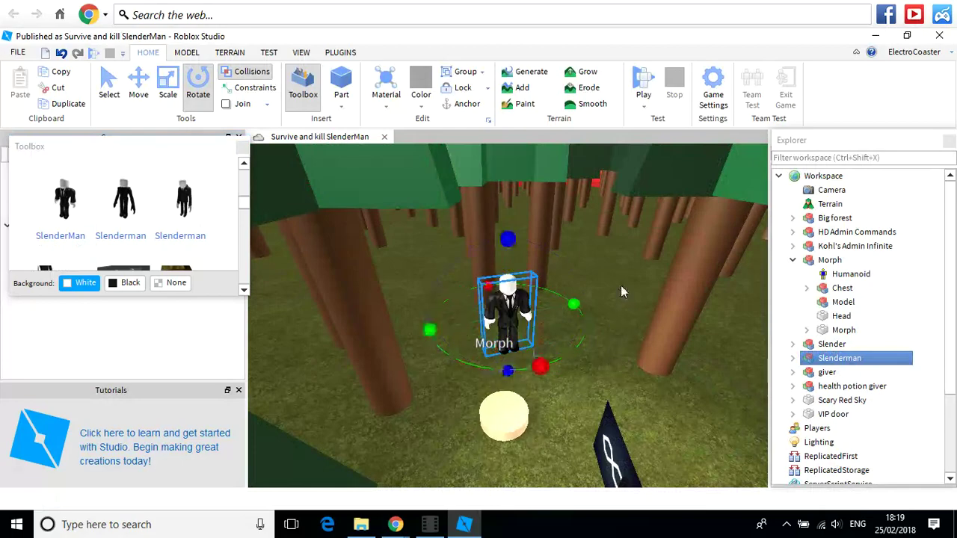
pyautogui.moveTo(523, 309); pyautogui.dragTo(521, 376)
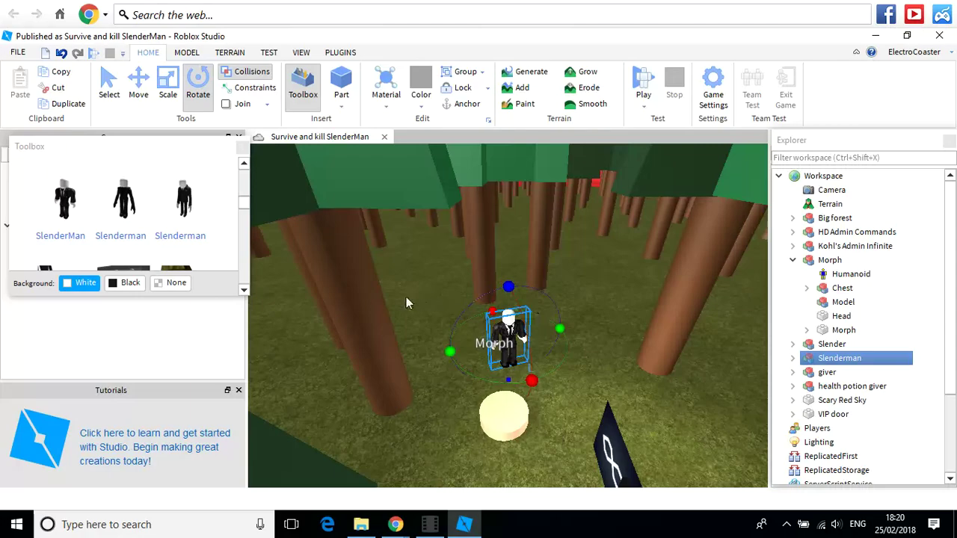
pyautogui.press('Delete')
# Insert the SlenderMan model from the search results, rotate it and place it on the grass right beside the Morph pad.
pyautogui.click(76, 214)
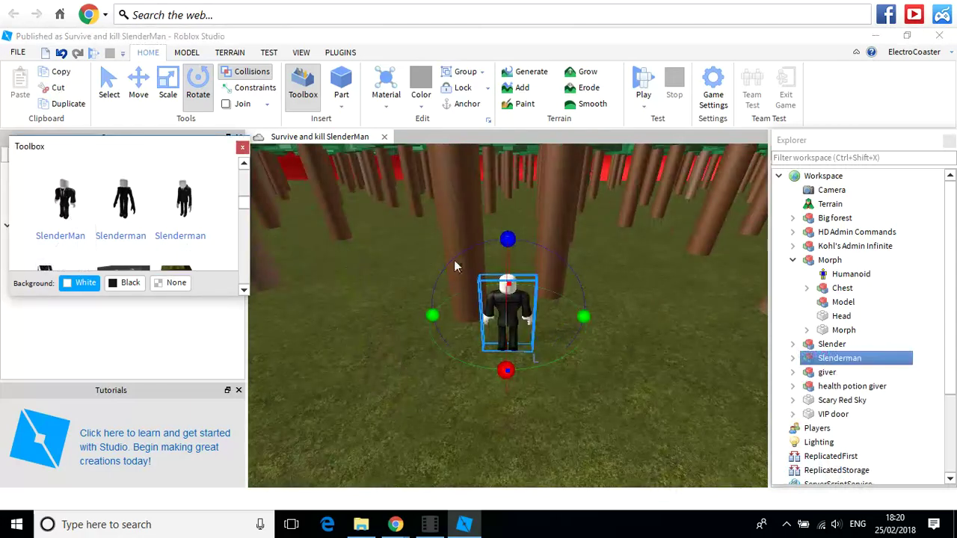
pyautogui.moveTo(393, 356); pyautogui.dragTo(461, 343, button='right')
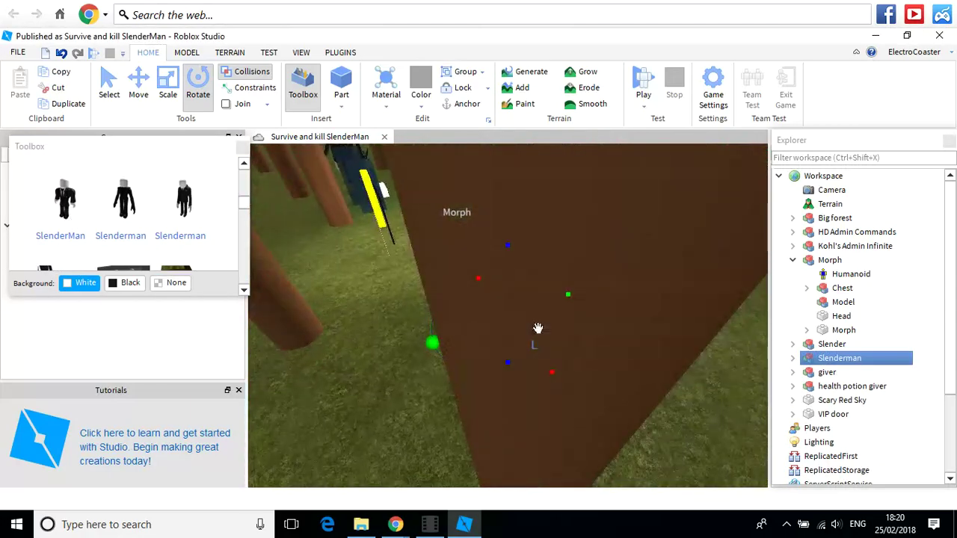
pyautogui.moveTo(536, 329); pyautogui.dragTo(386, 414, button='right')
pyautogui.moveTo(592, 314); pyautogui.dragTo(508, 269)
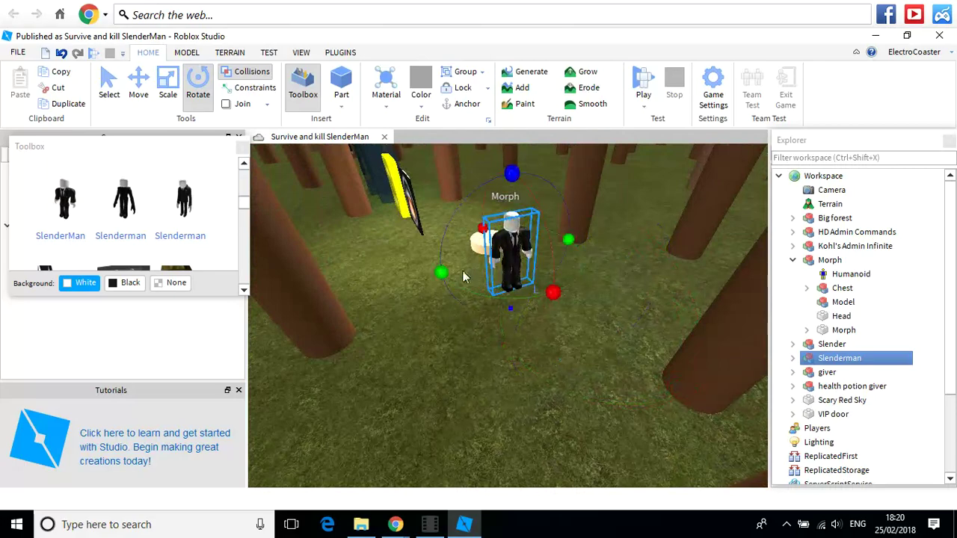
pyautogui.moveTo(443, 272); pyautogui.dragTo(610, 199)
pyautogui.moveTo(512, 241); pyautogui.dragTo(457, 238)
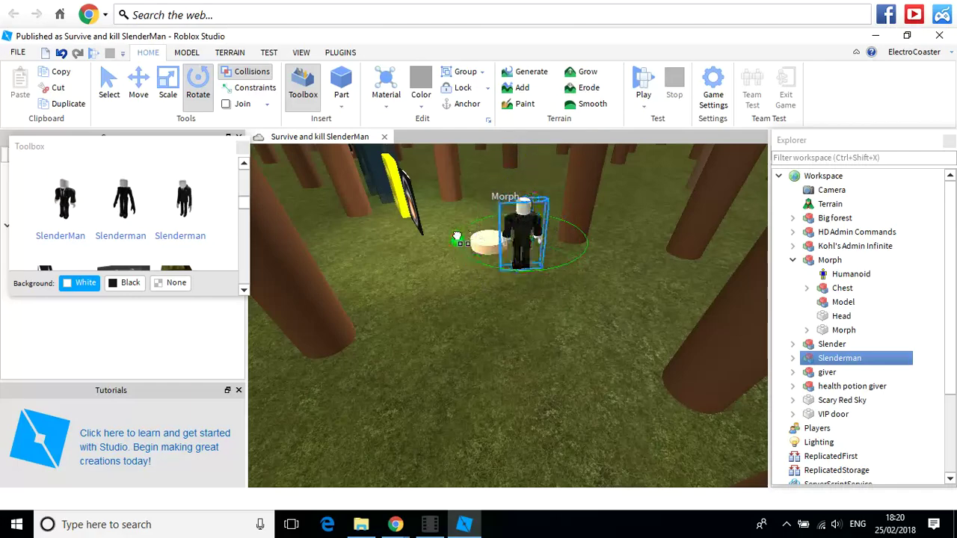
pyautogui.moveTo(515, 248); pyautogui.dragTo(482, 279)
pyautogui.click(545, 299)
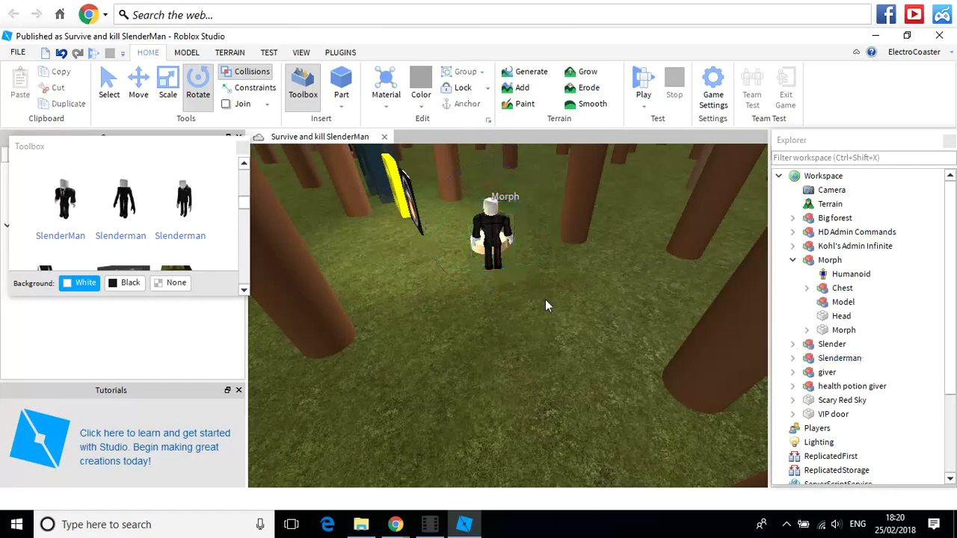
pyautogui.press('w')
pyautogui.moveTo(544, 299); pyautogui.dragTo(544, 298, button='right')
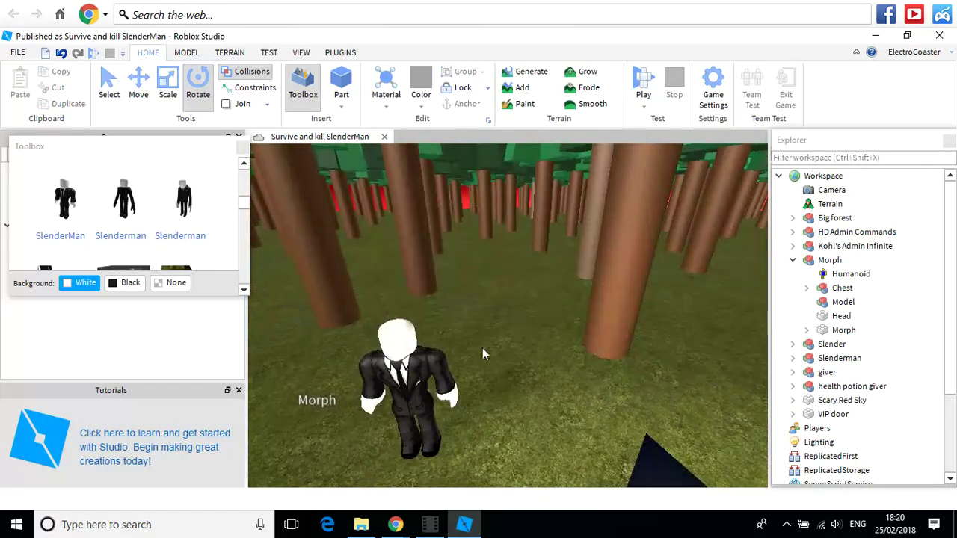
# Ungroup the Slenderman character beside the pad and regroup its loose parts into a single model.
pyautogui.click(409, 373)
pyautogui.press('s')
pyautogui.press('a')
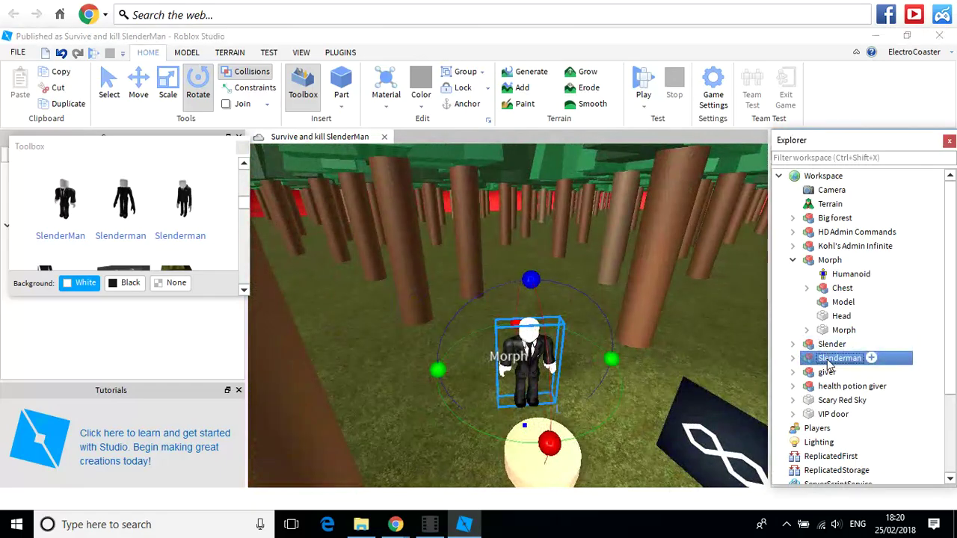
pyautogui.rightClick(827, 362)
pyautogui.click(865, 123)
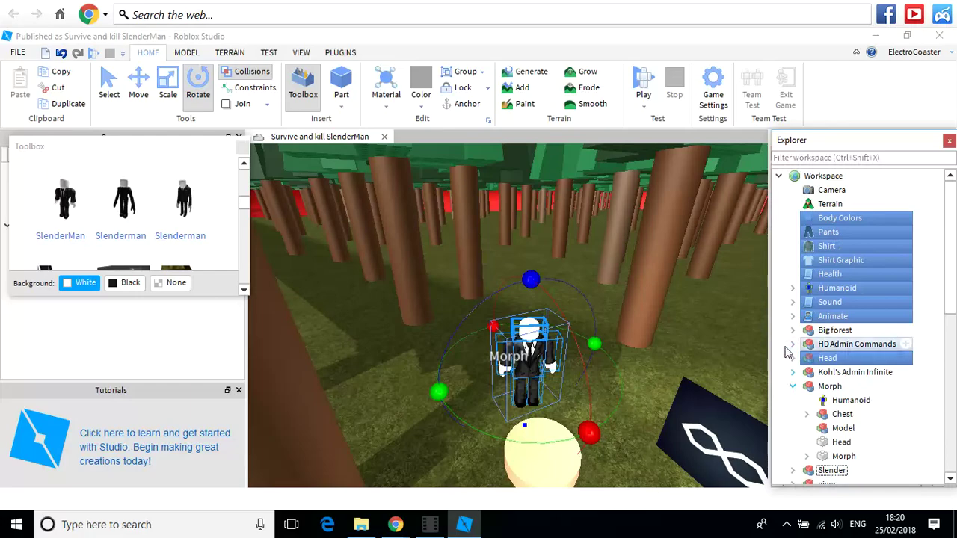
pyautogui.hotkey('ctrl', 'g')
pyautogui.click(570, 270)
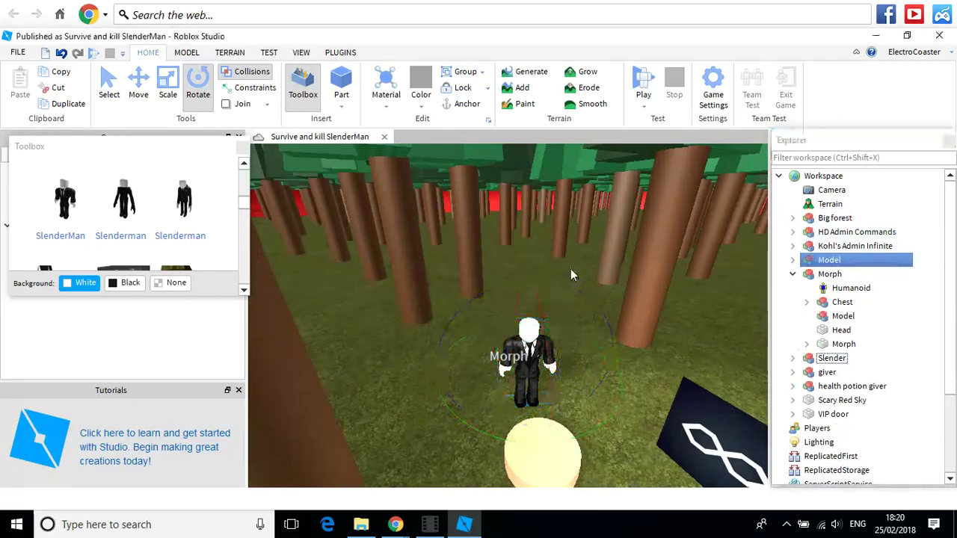
pyautogui.click(550, 434)
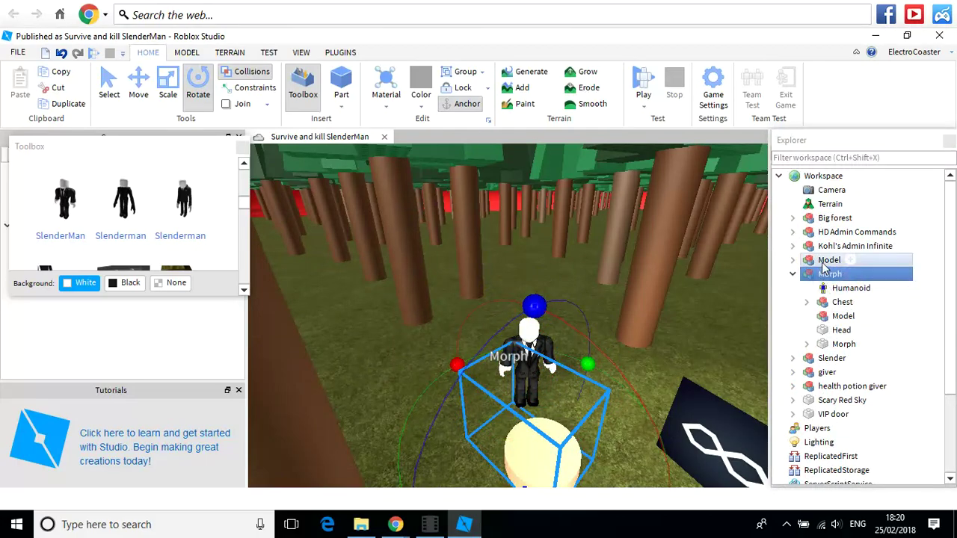
pyautogui.click(564, 275)
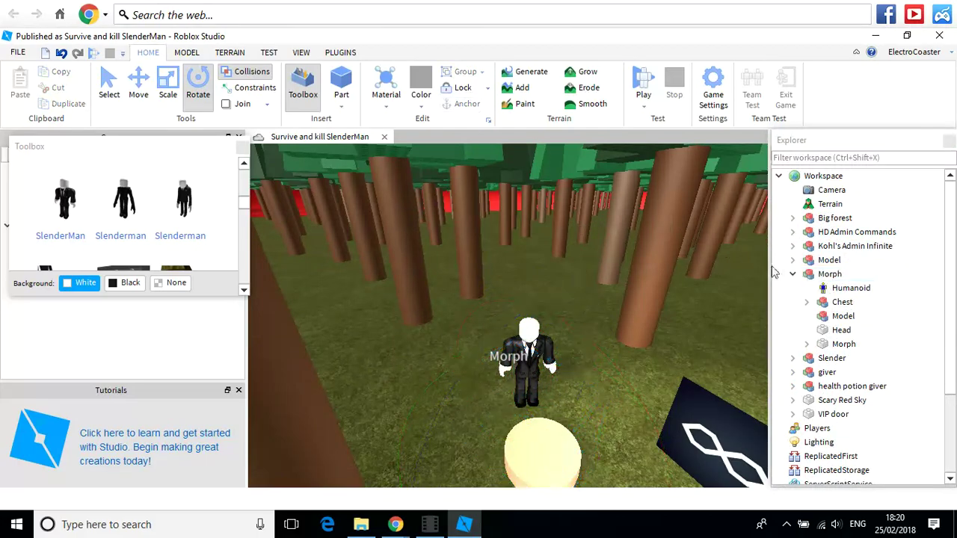
# Ungroup the regrouped character model and move all its parts into the Chest model inside Morph.
pyautogui.click(526, 355)
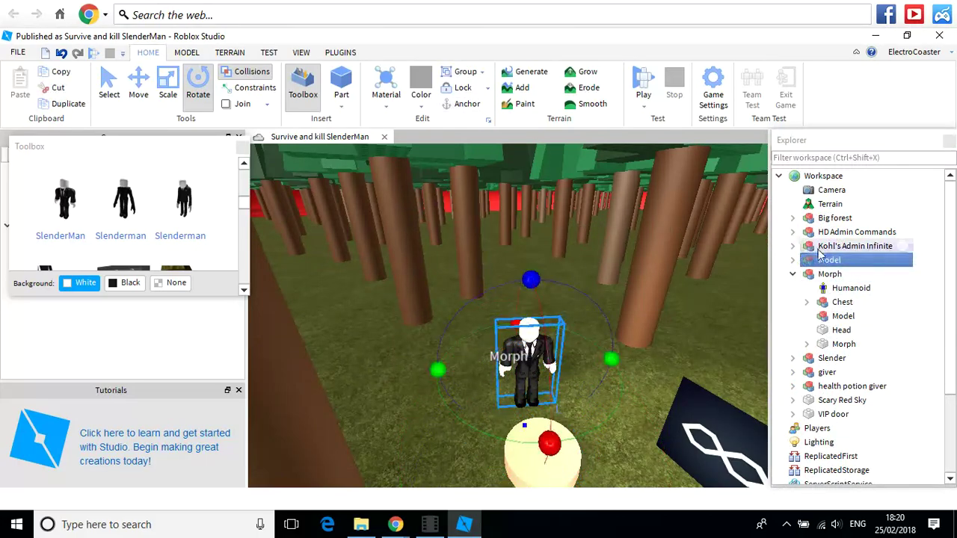
pyautogui.rightClick(821, 263)
pyautogui.click(865, 124)
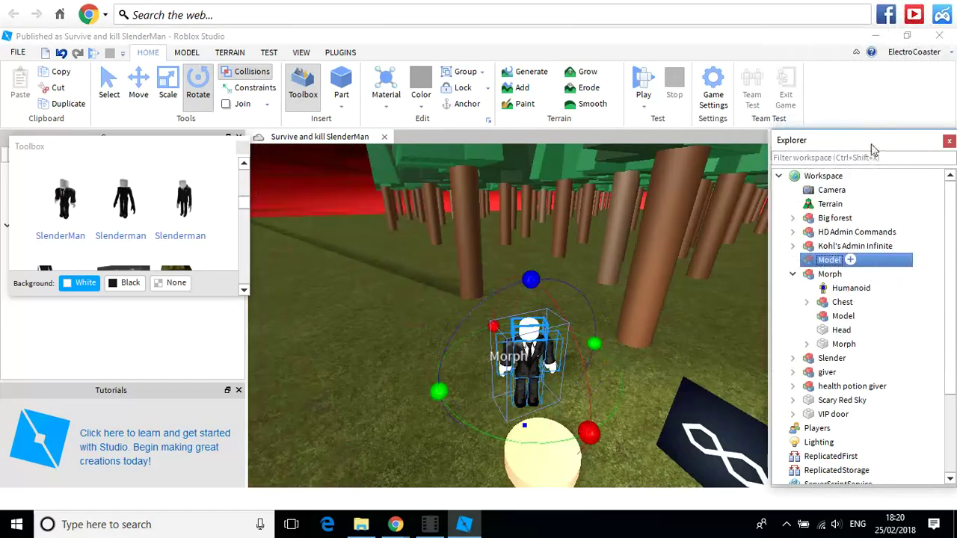
pyautogui.moveTo(822, 222); pyautogui.dragTo(867, 415)
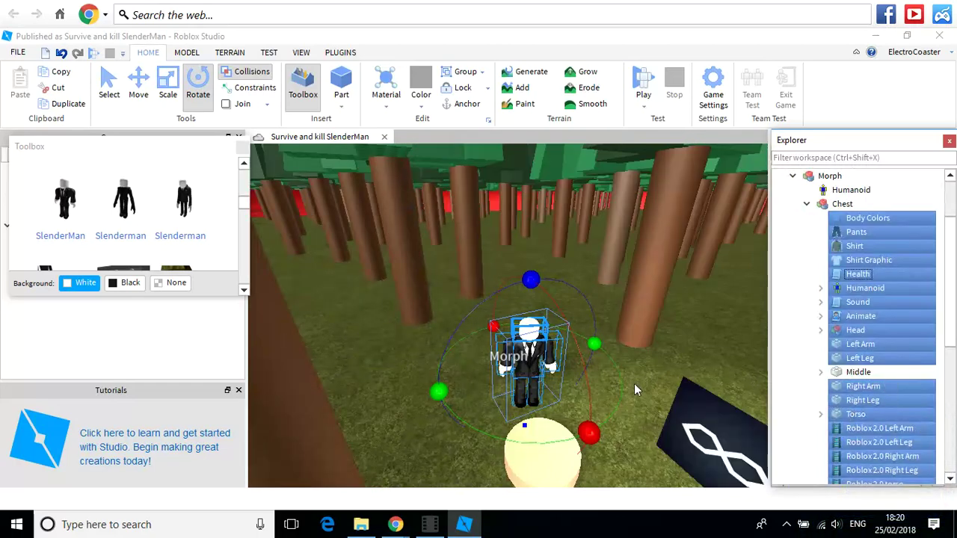
pyautogui.click(634, 385)
pyautogui.moveTo(585, 384); pyautogui.dragTo(585, 384, button='right')
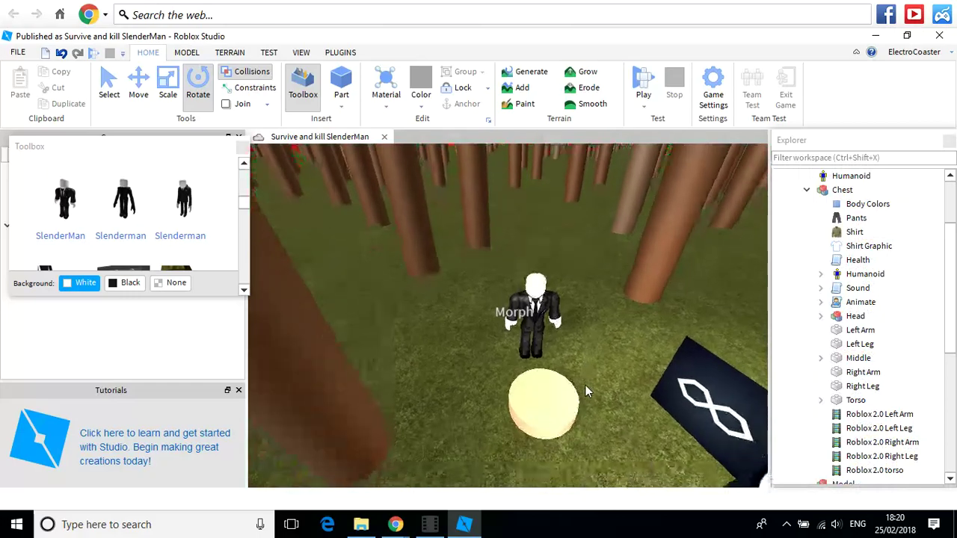
pyautogui.click(545, 297)
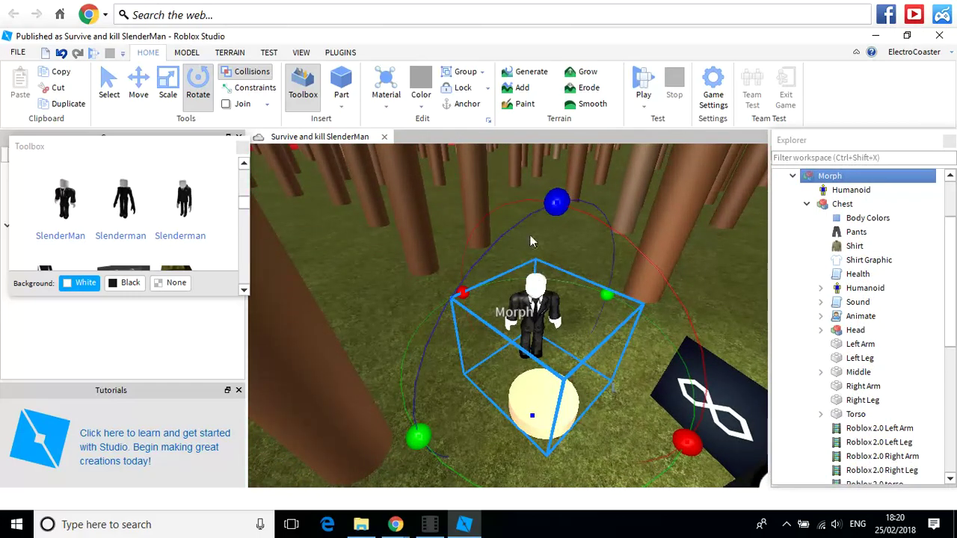
pyautogui.click(793, 177)
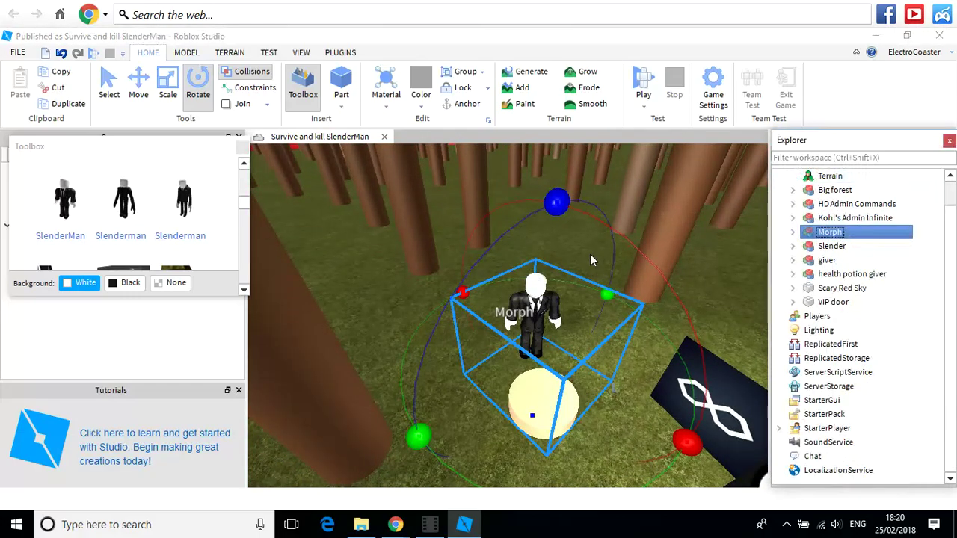
pyautogui.click(392, 310)
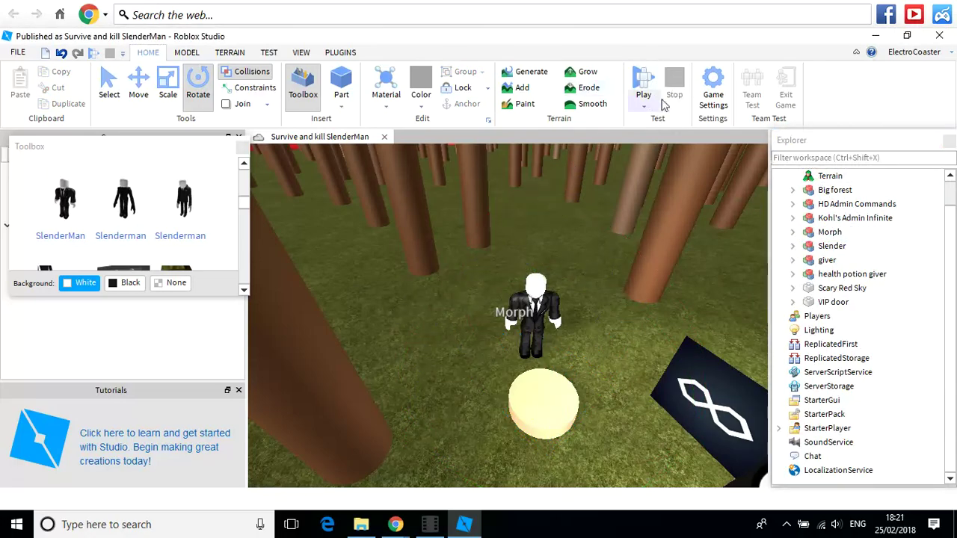
# Run a Play Here test, walk the avatar around the Morph pad to try it, and stop the test.
pyautogui.click(639, 106)
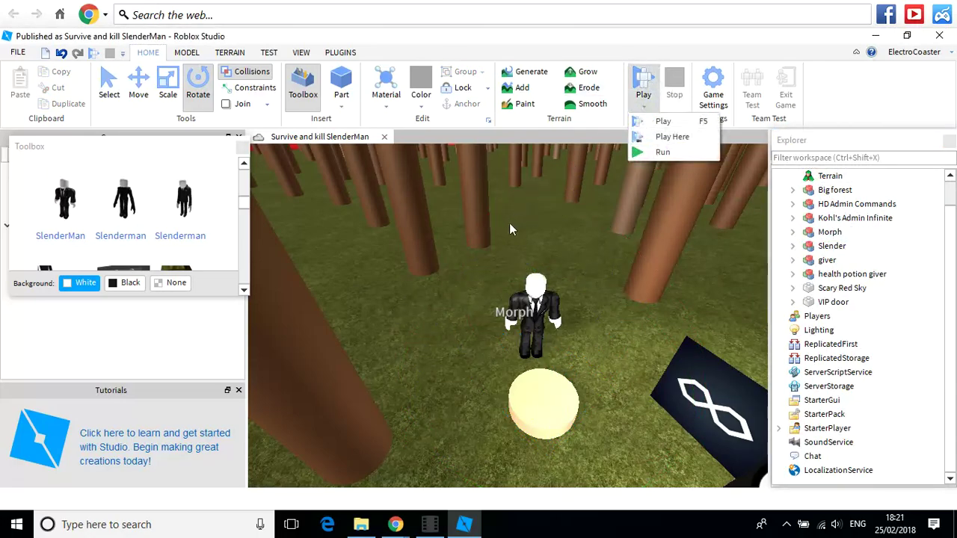
pyautogui.click(661, 137)
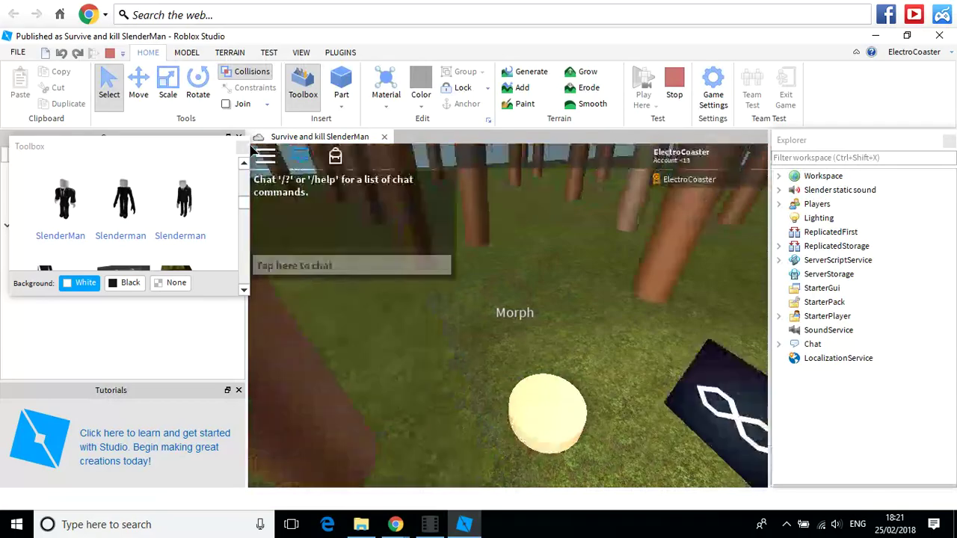
pyautogui.moveTo(616, 294); pyautogui.dragTo(616, 293, button='right')
pyautogui.press('s')
pyautogui.press('w')
pyautogui.press('a')
pyautogui.press('space')
pyautogui.press('a')
pyautogui.click(667, 80)
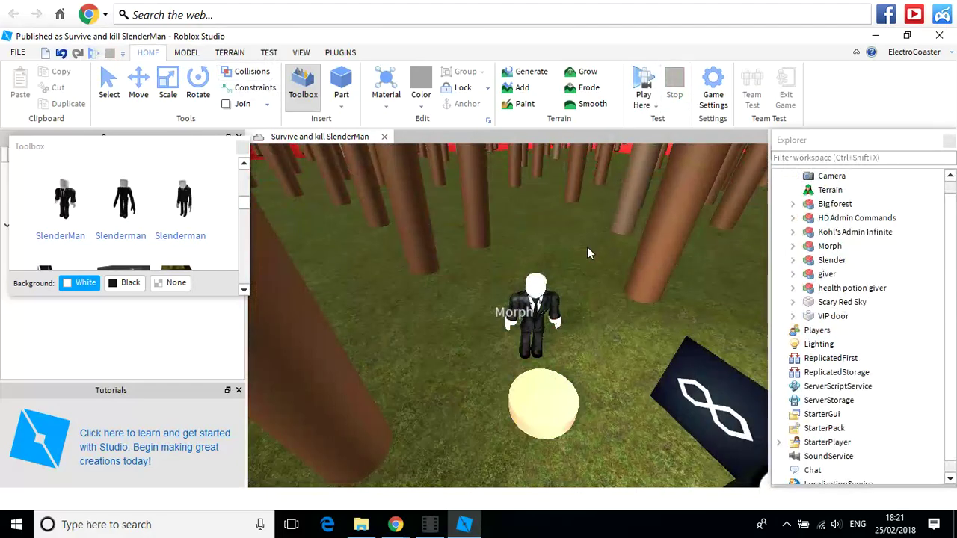
# Delete the whole Morph model, including the Slenderman parts inside it.
pyautogui.click(533, 411)
pyautogui.press('Delete')
# Insert the Morph pad into the place from the recently used models.
pyautogui.scroll(5, 53, 205)
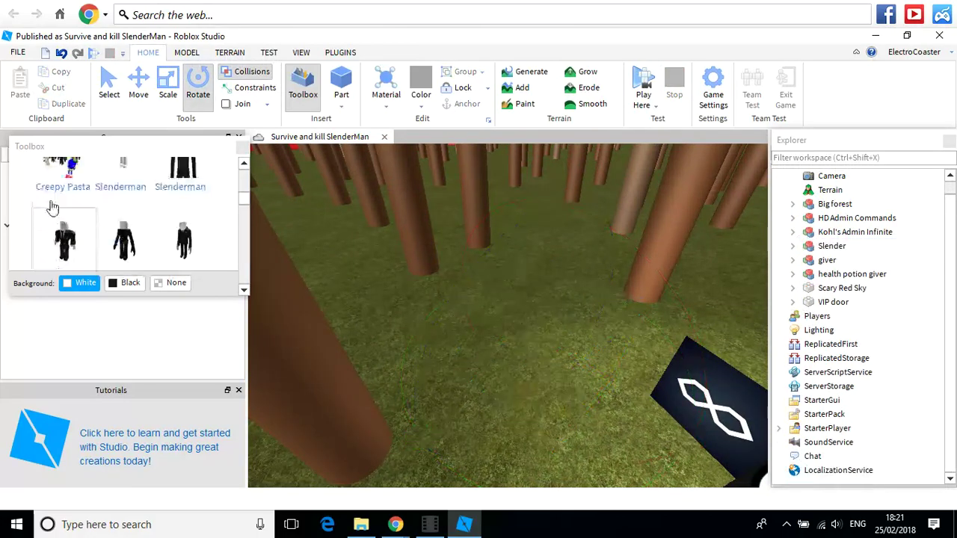
pyautogui.click(64, 174)
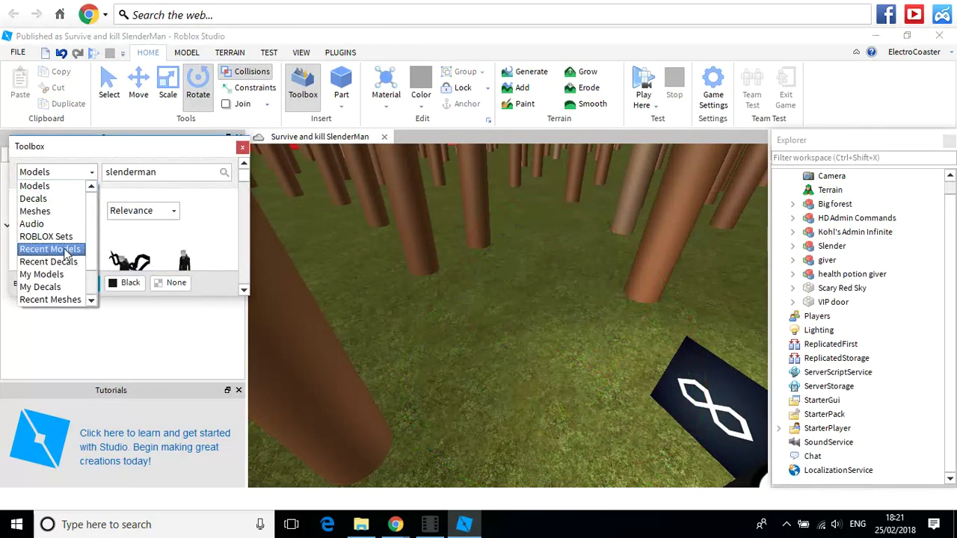
pyautogui.click(54, 249)
pyautogui.scroll(-1, 123, 240)
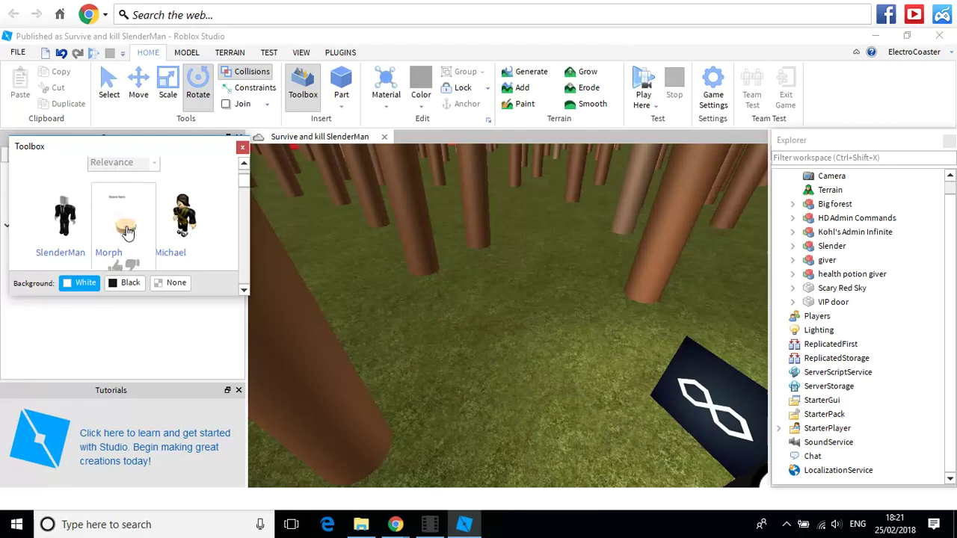
pyautogui.click(124, 225)
# Search the public model library for slenderman.
pyautogui.scroll(1, 103, 196)
pyautogui.click(90, 175)
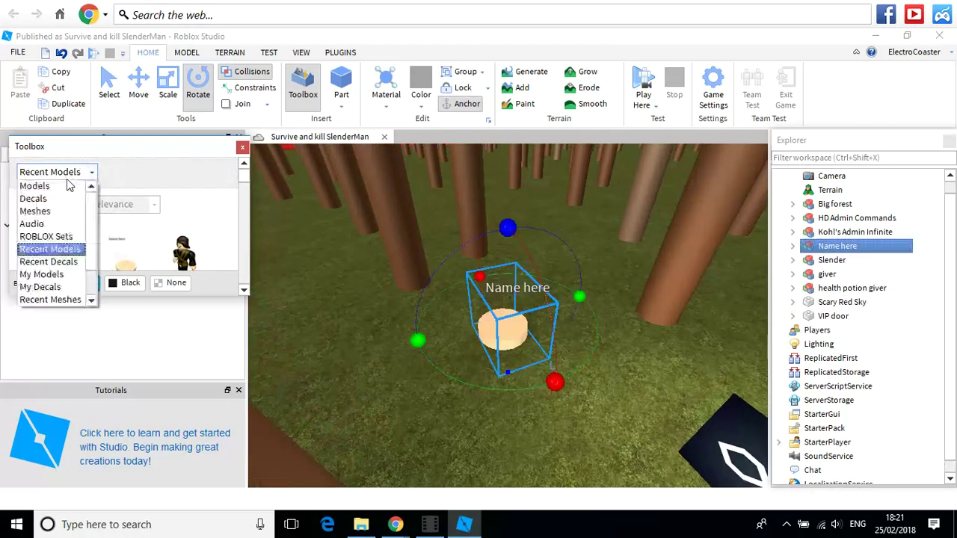
pyautogui.click(52, 184)
pyautogui.write('slenderman')
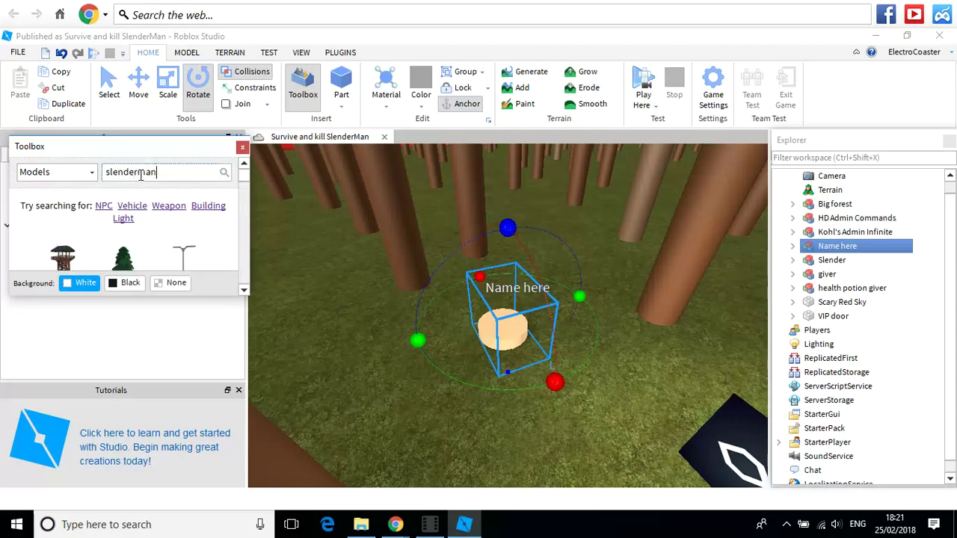
pyautogui.press('Return')
# Browse the slenderman results and insert the black-suited Slenderman character listed next to Dead Man.
pyautogui.scroll(-2, 96, 224)
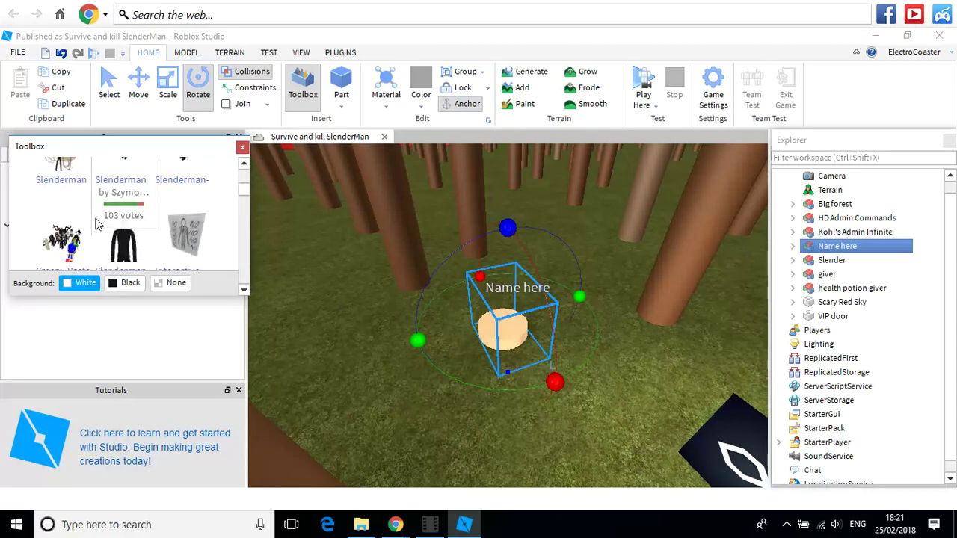
pyautogui.scroll(-4, 147, 198)
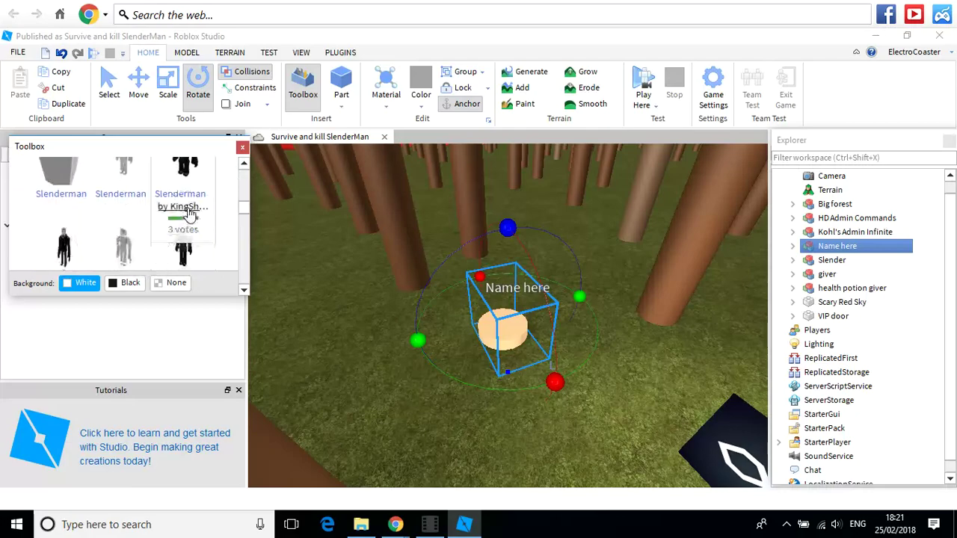
pyautogui.scroll(-1, 186, 213)
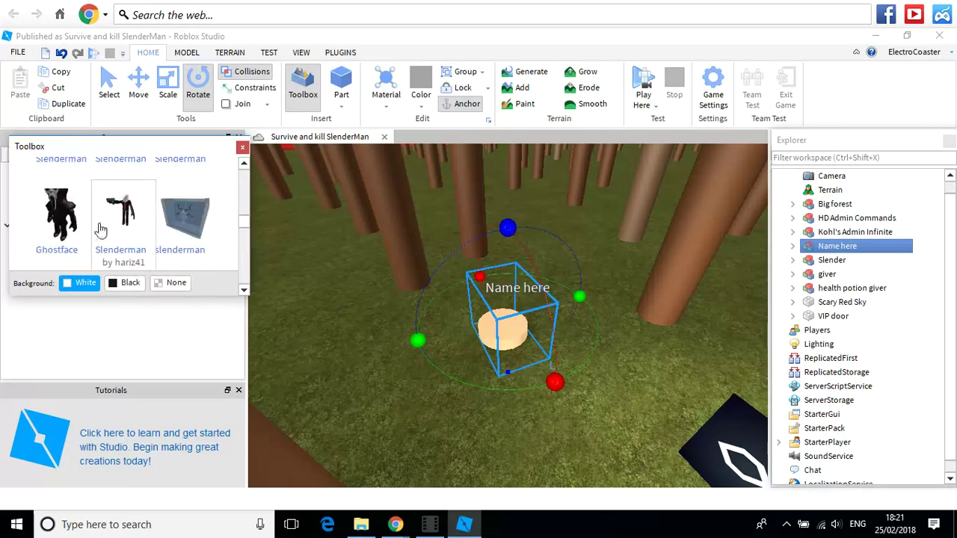
pyautogui.scroll(-2, 75, 221)
pyautogui.scroll(1, 123, 207)
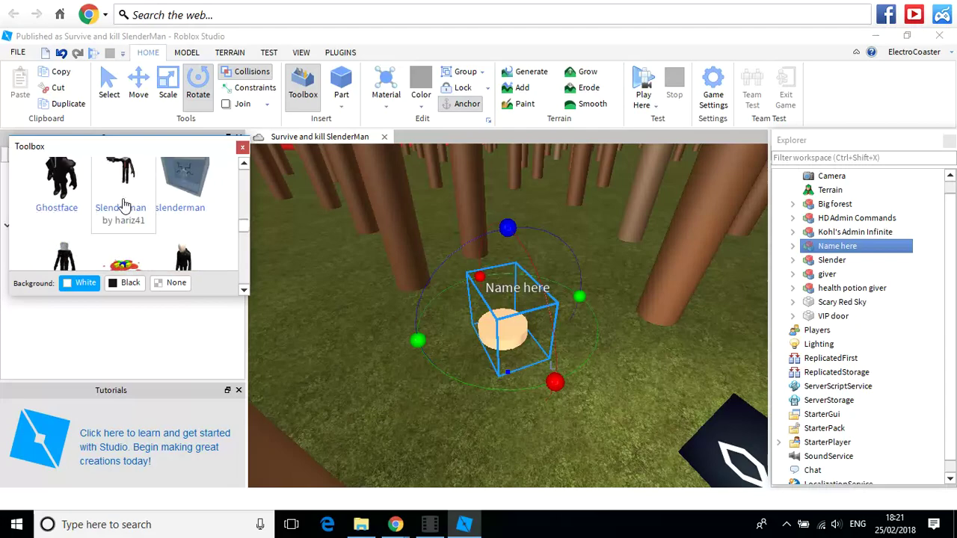
pyautogui.scroll(1, 124, 206)
pyautogui.scroll(-2, 120, 210)
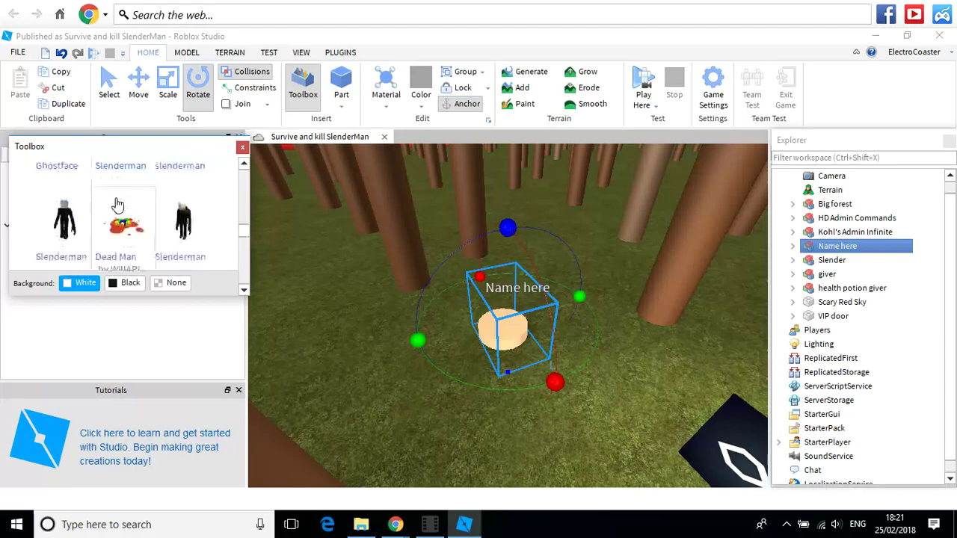
pyautogui.click(183, 224)
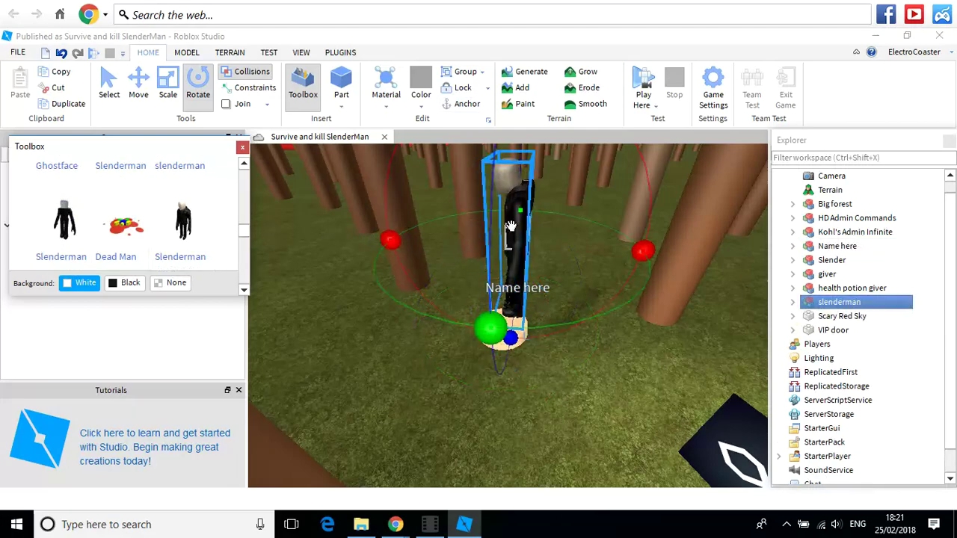
# Place the slenderman character behind the Name here pad, turned to face forward, and ungroup it.
pyautogui.moveTo(489, 332); pyautogui.dragTo(661, 281)
pyautogui.moveTo(518, 219); pyautogui.dragTo(537, 286)
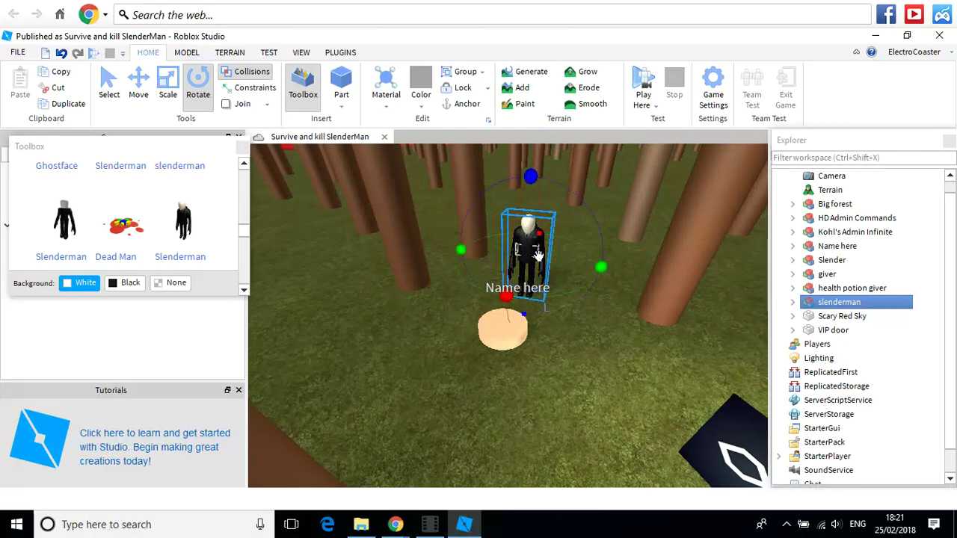
pyautogui.rightClick(537, 255)
pyautogui.click(619, 124)
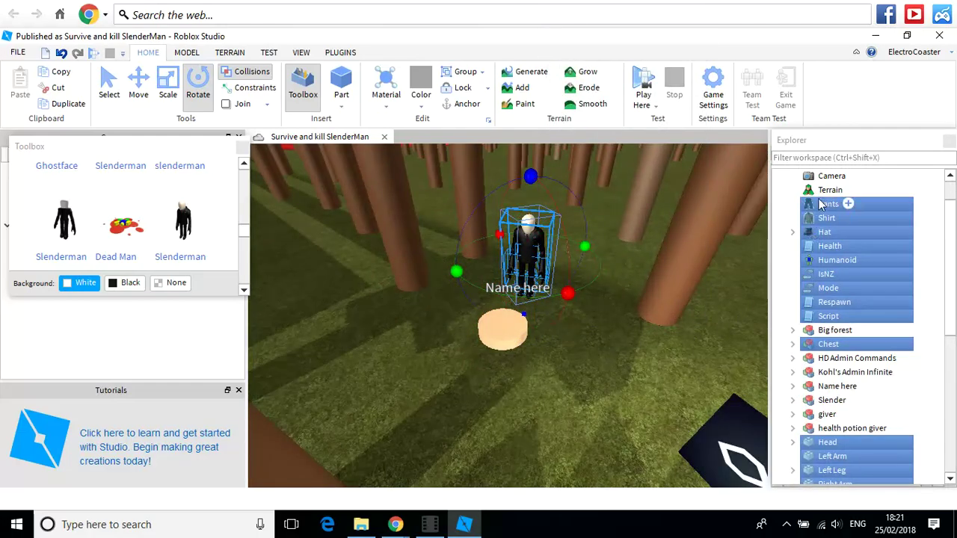
# Delete the Chest model from the ungrouped Slenderman character.
pyautogui.moveTo(822, 205); pyautogui.dragTo(862, 317)
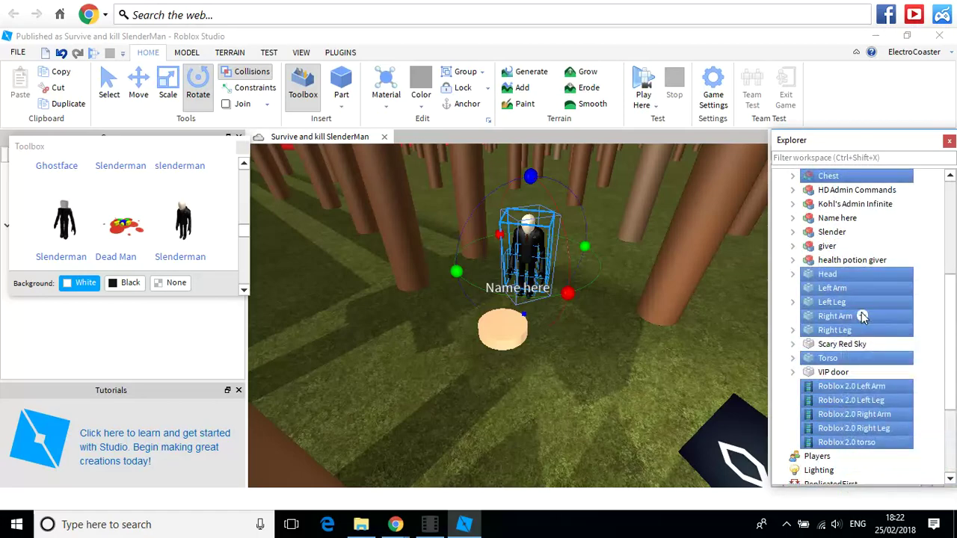
pyautogui.click(863, 315)
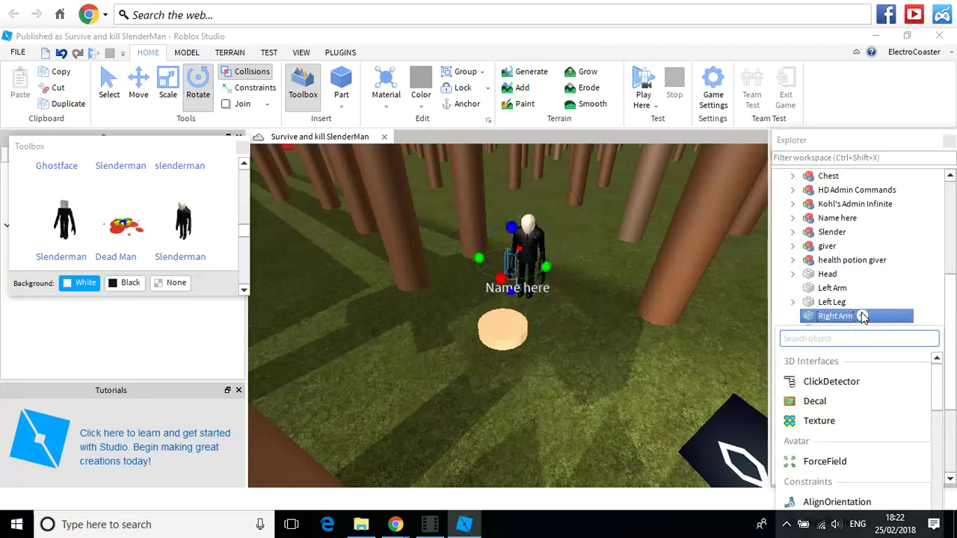
pyautogui.click(590, 341)
pyautogui.click(535, 245)
pyautogui.press('Delete')
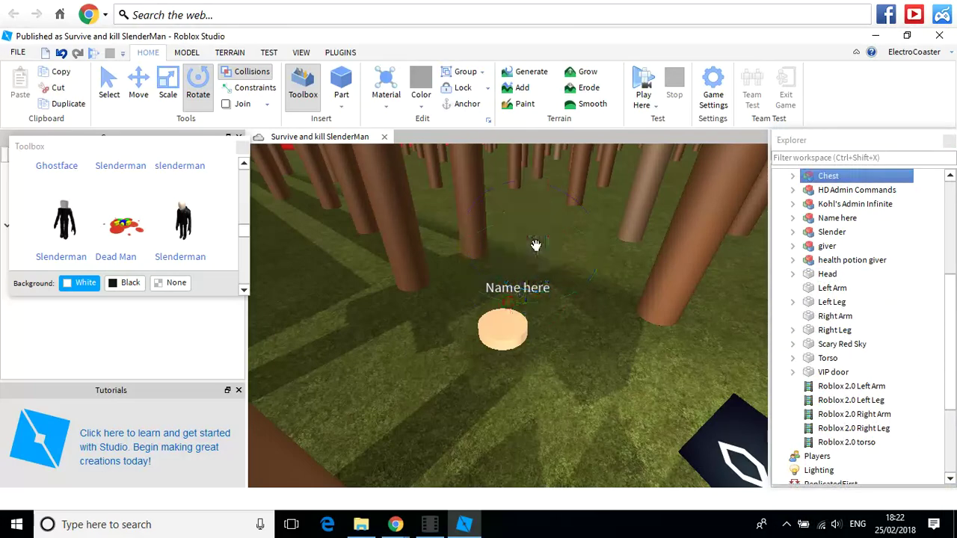
# Delete the loose Pants, Shirt, Hat and Health objects from the Workspace.
pyautogui.scroll(5, 803, 258)
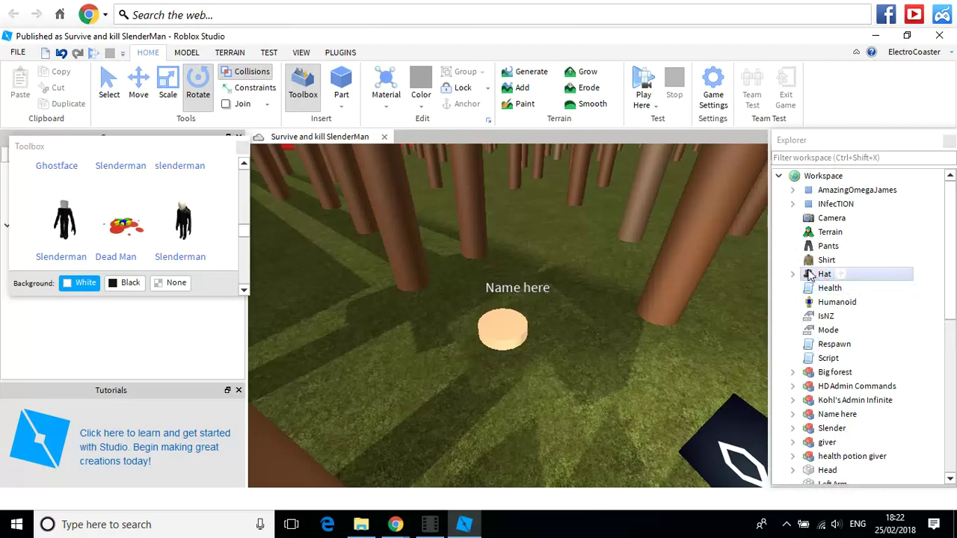
pyautogui.click(827, 247)
pyautogui.press('Delete')
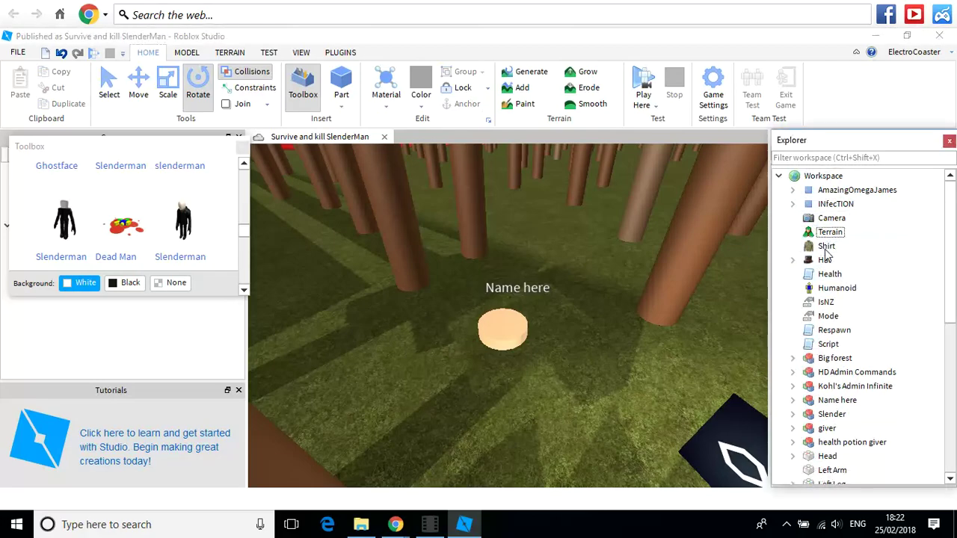
pyautogui.click(825, 249)
pyautogui.press('Delete')
pyautogui.click(825, 249)
pyautogui.press('Delete')
pyautogui.click(825, 248)
pyautogui.press('Delete')
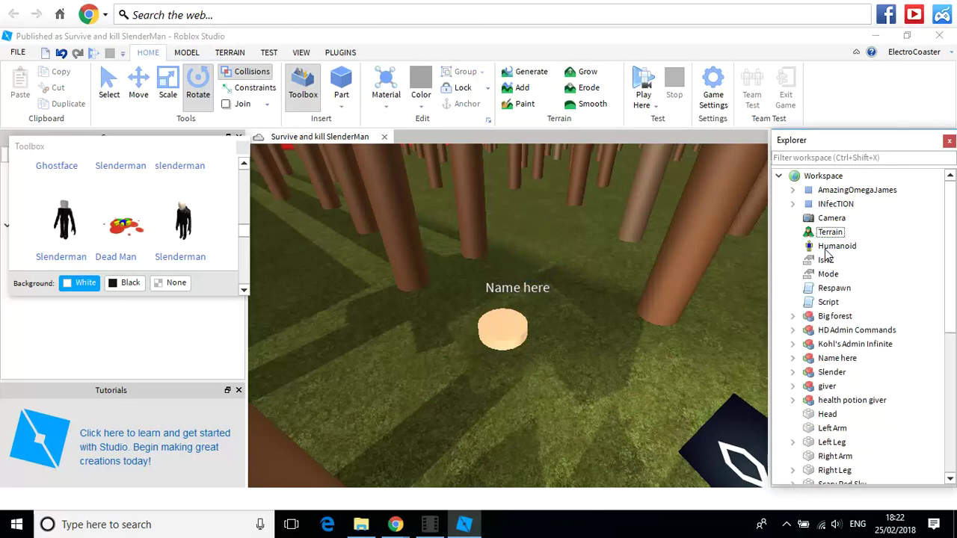
# Delete the loose Humanoid, IsNZ, Mode, Respawn and Script objects from the Workspace.
pyautogui.click(826, 250)
pyautogui.press('Delete')
pyautogui.click(826, 250)
pyautogui.press('Delete')
pyautogui.click(825, 250)
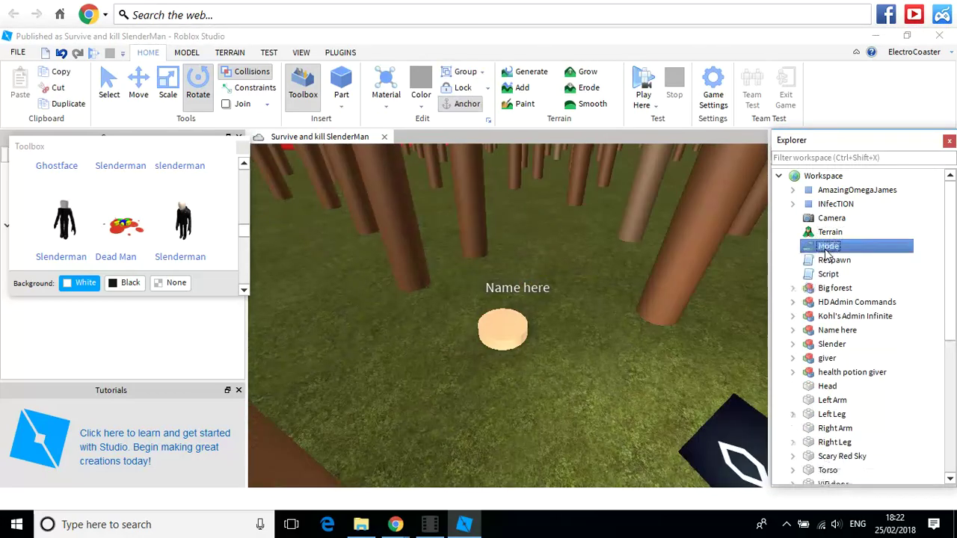
pyautogui.press('Delete')
pyautogui.click(825, 251)
pyautogui.press('Delete')
pyautogui.click(826, 250)
pyautogui.press('Delete')
# Delete the Big forest and HD Admin Commands models from the Workspace.
pyautogui.click(825, 250)
pyautogui.press('Delete')
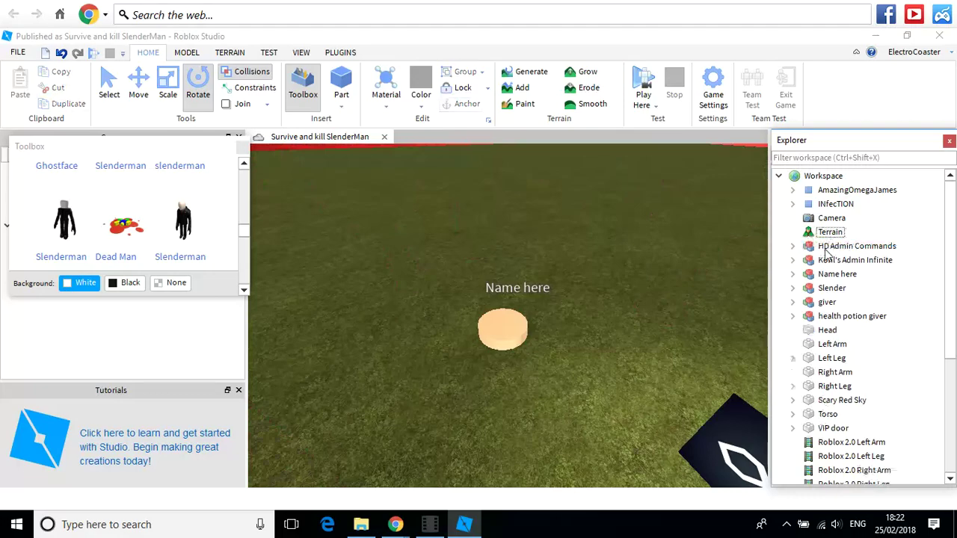
pyautogui.click(826, 251)
pyautogui.press('Delete')
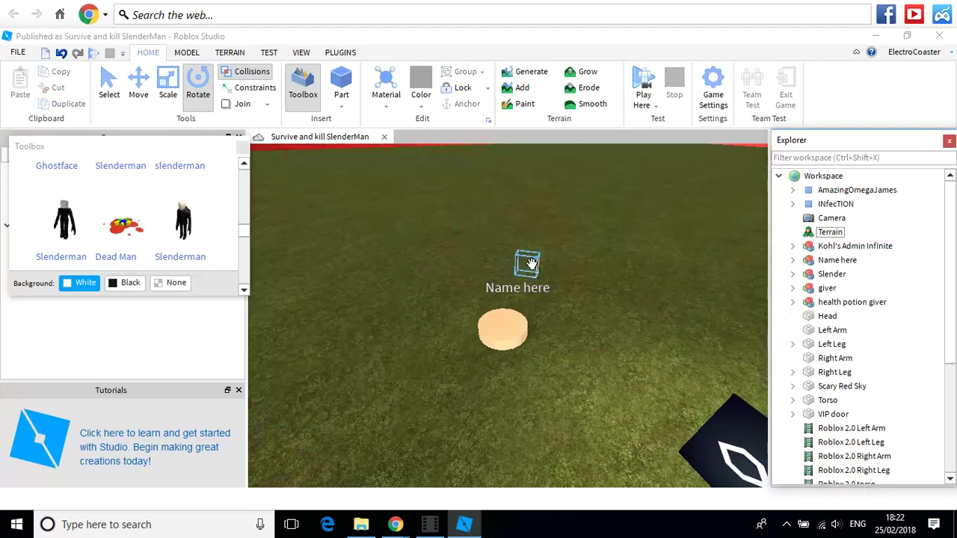
# Close the Survive and kill SlenderMan place and discard its unpublished changes.
pyautogui.moveTo(528, 263); pyautogui.dragTo(531, 246, button='right')
pyautogui.click(939, 37)
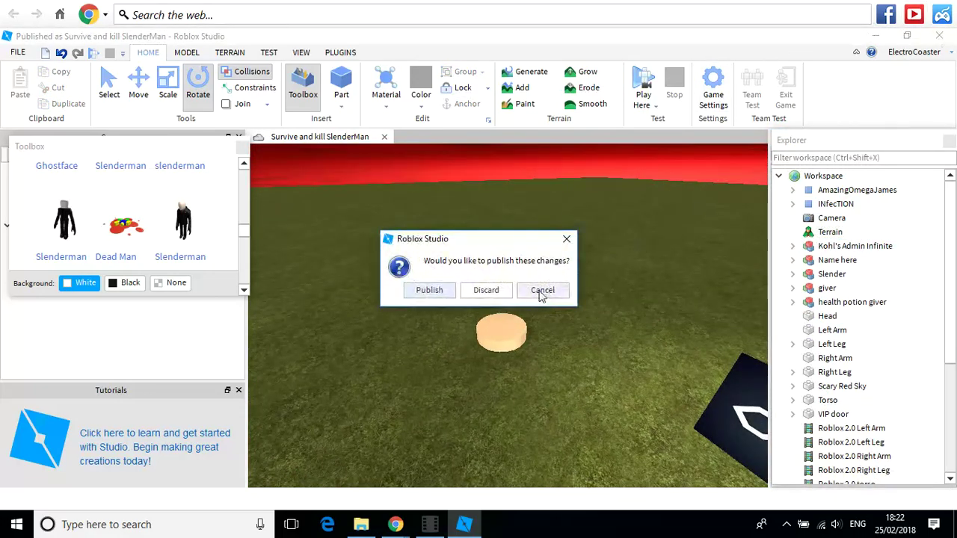
pyautogui.click(485, 290)
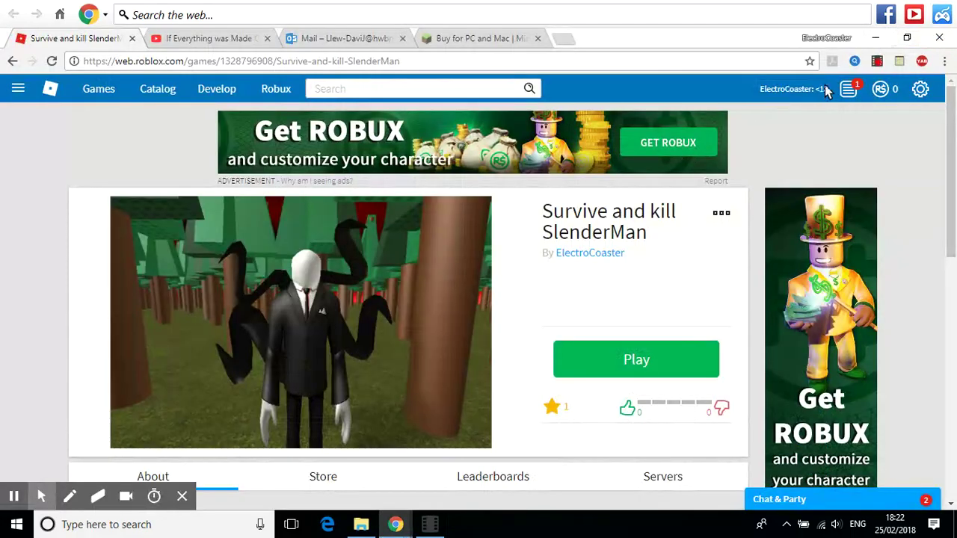
pyautogui.click(879, 62)
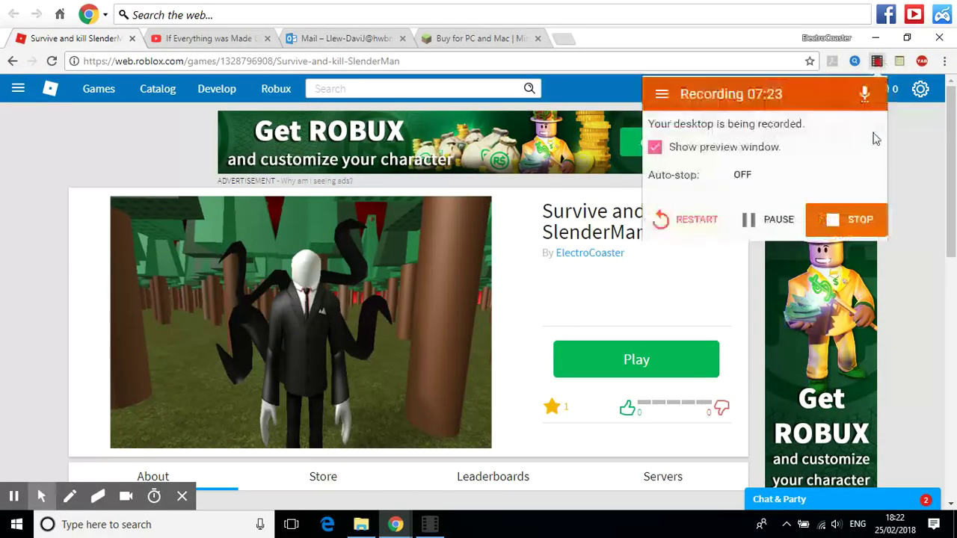
pyautogui.click(780, 221)
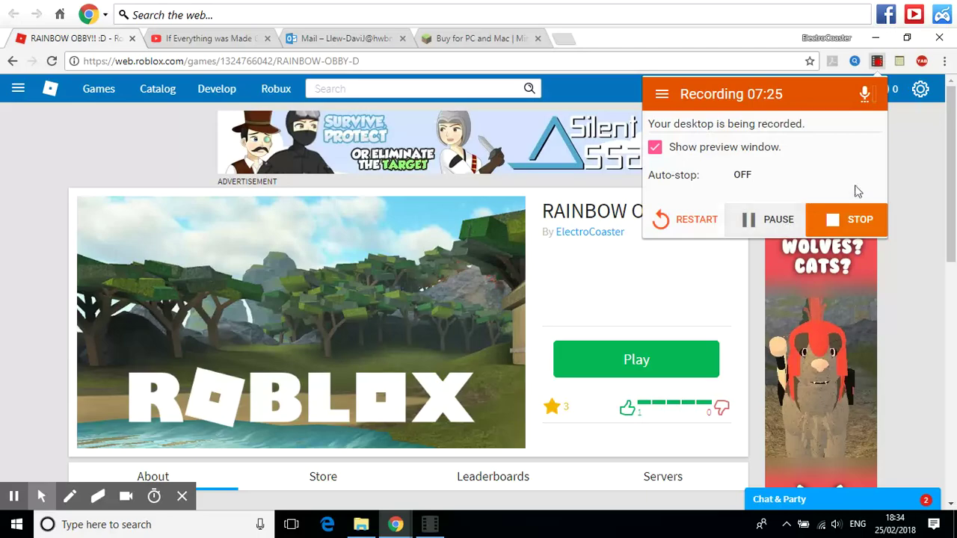
pyautogui.click(926, 171)
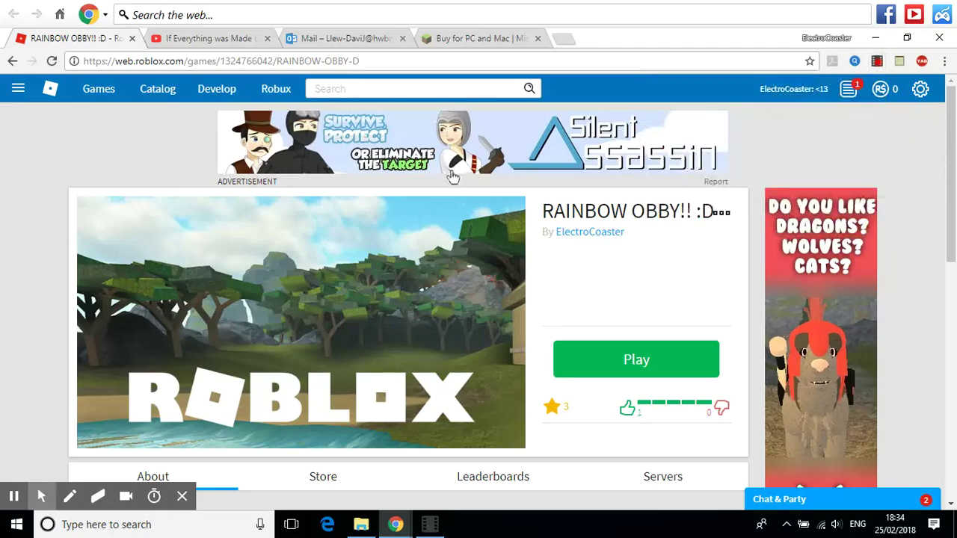
pyautogui.moveTo(118, 181); pyautogui.dragTo(99, 164)
pyautogui.moveTo(22, 153); pyautogui.dragTo(935, 325)
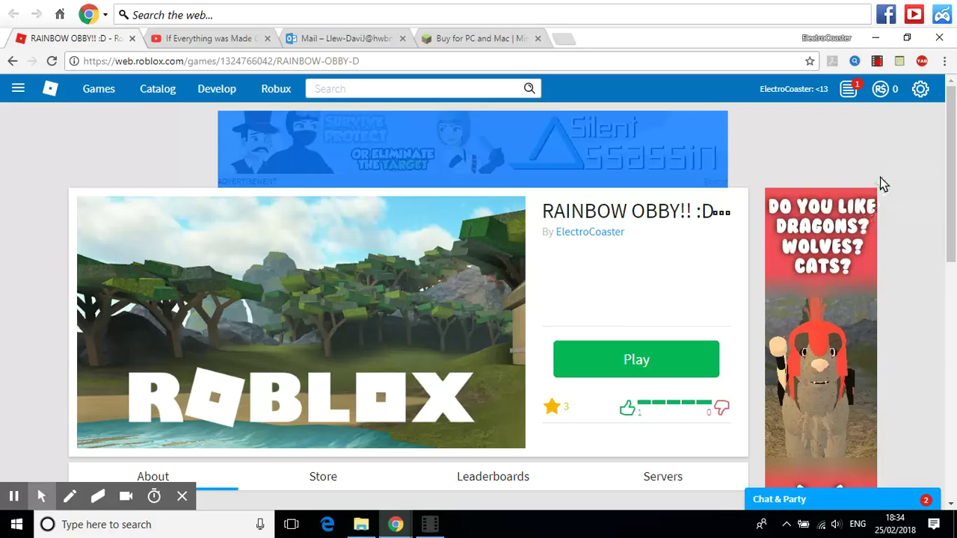
pyautogui.click(864, 150)
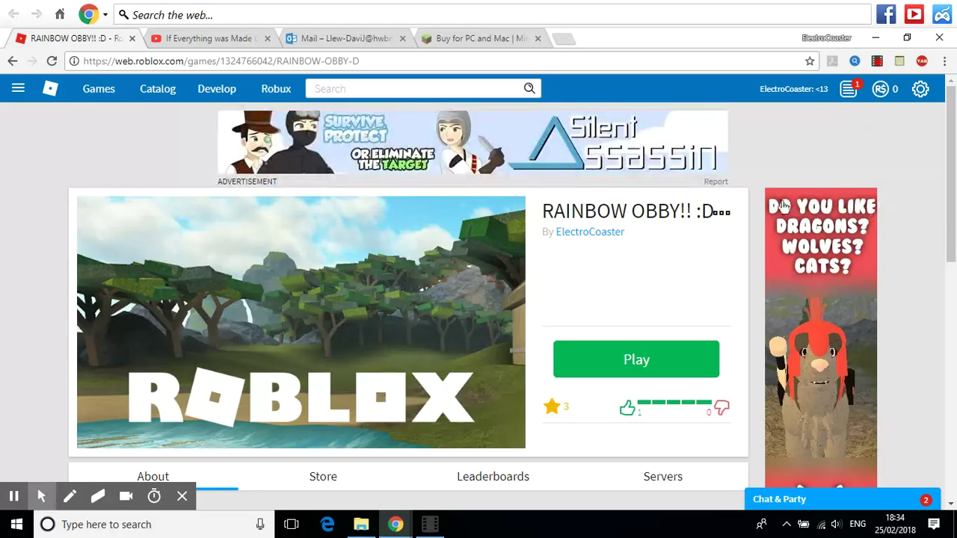
# Try to give the RAINBOW OBBY!! :D game a thumbs-up vote and dismiss the resulting dialog.
pyautogui.doubleClick(618, 409)
pyautogui.click(628, 408)
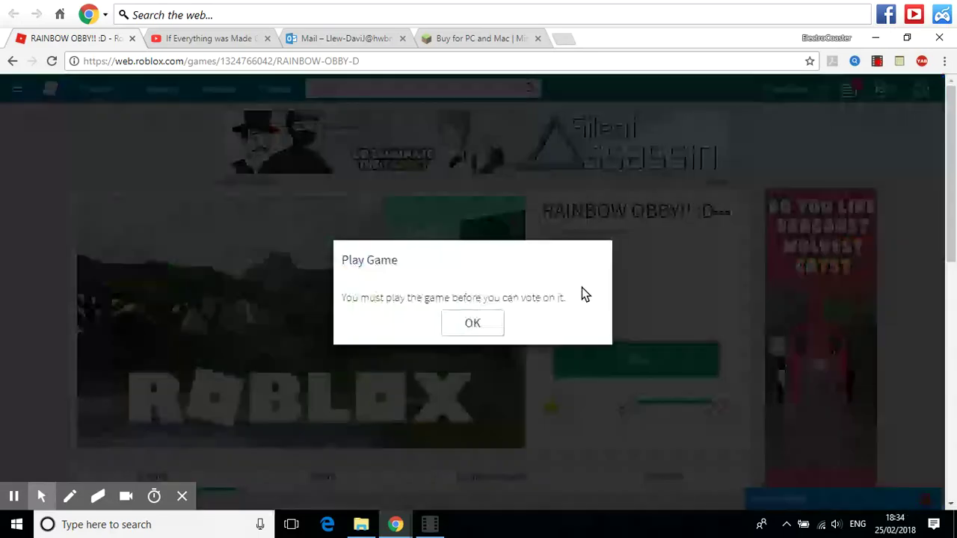
pyautogui.click(470, 326)
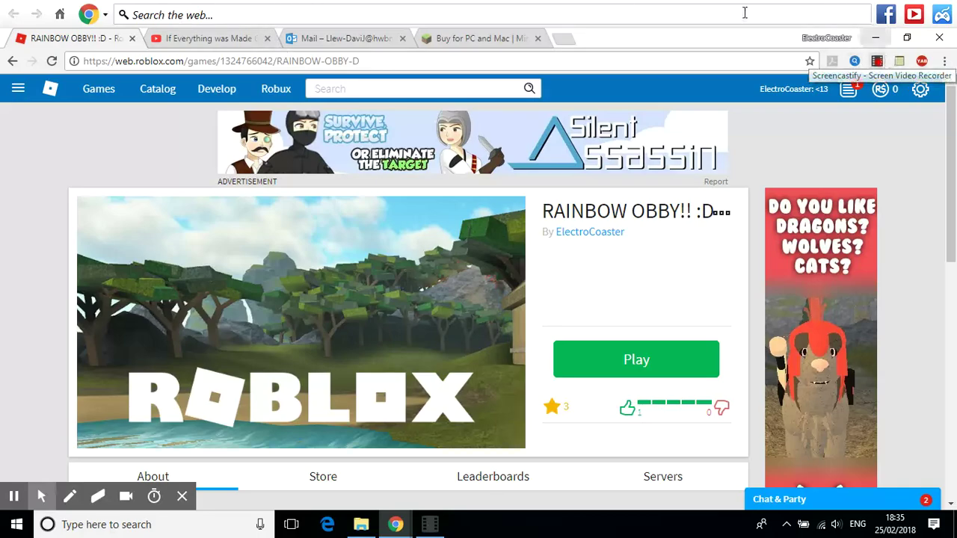
pyautogui.click(877, 61)
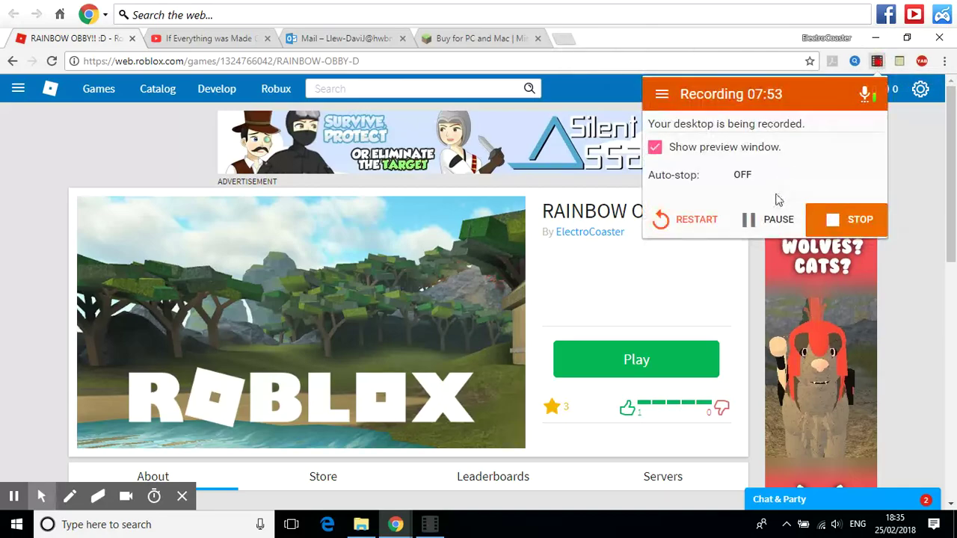
pyautogui.click(763, 224)
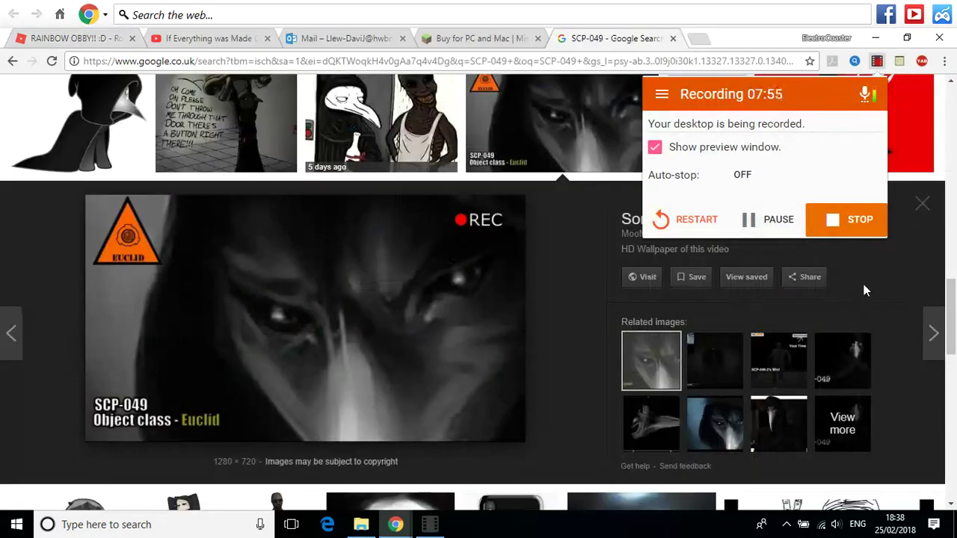
pyautogui.click(863, 284)
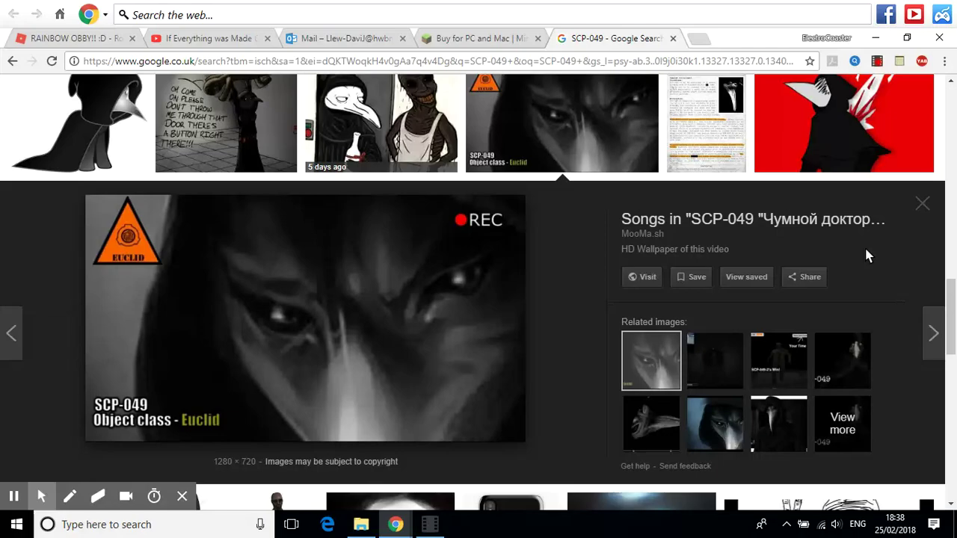
pyautogui.click(876, 61)
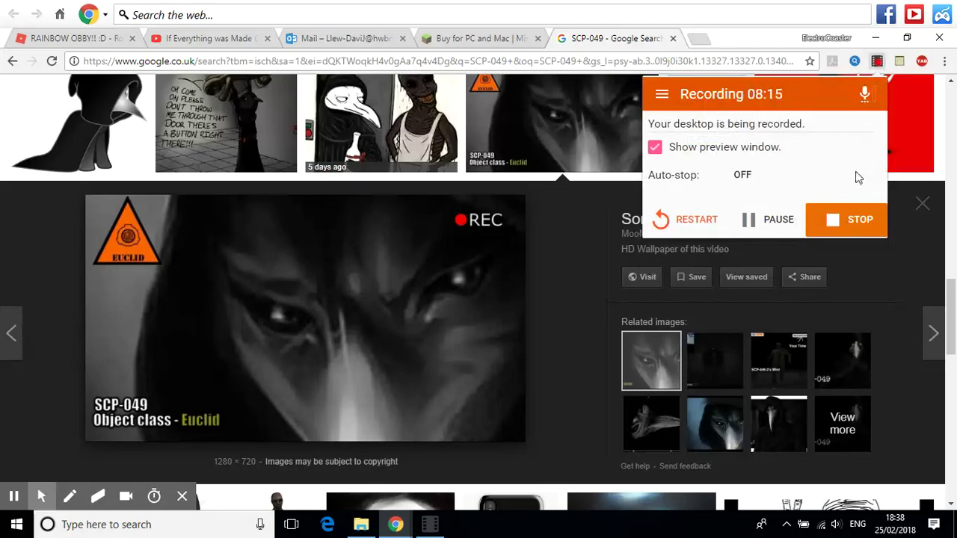